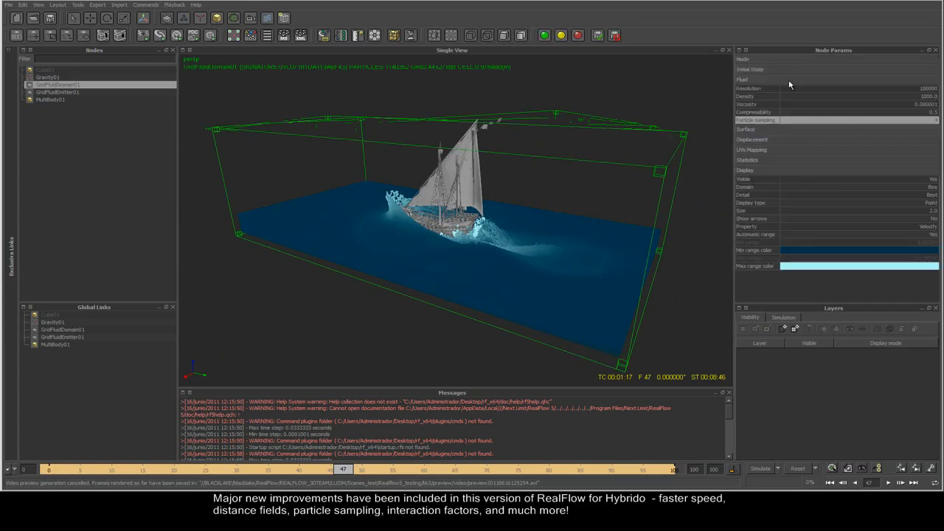
Set GridFluidDomain01's Particle sampling to 2, reset the scene and simulate the first few frames
double_click(927, 120)
key(Return)
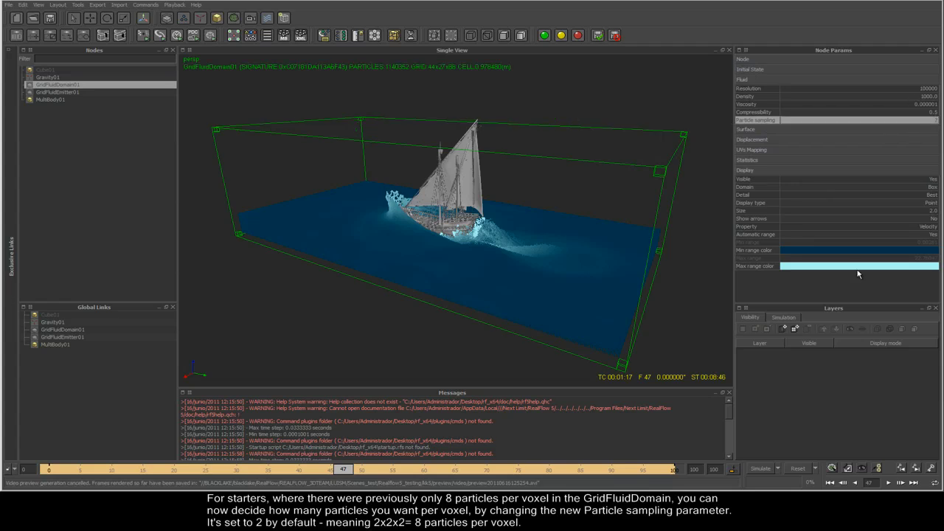
click(798, 468)
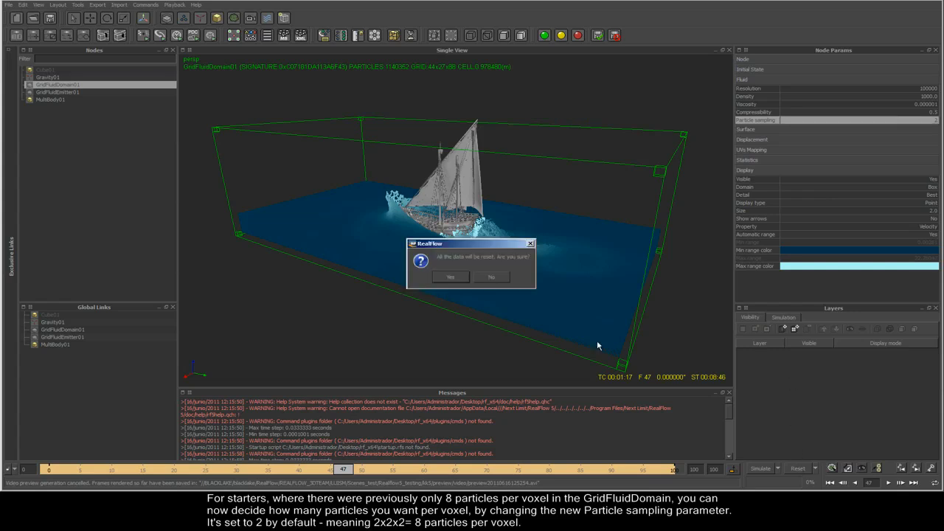
click(448, 277)
click(760, 468)
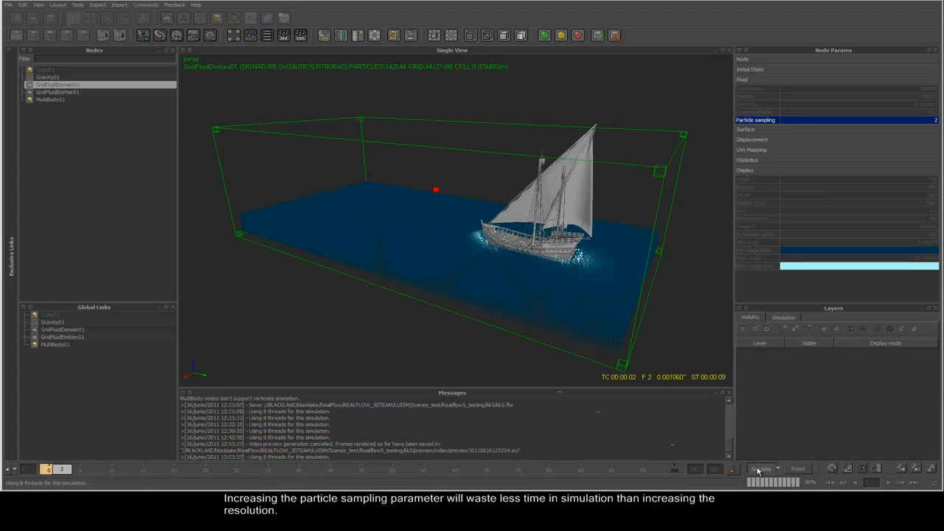
alt+drag(489, 259, 501, 263)
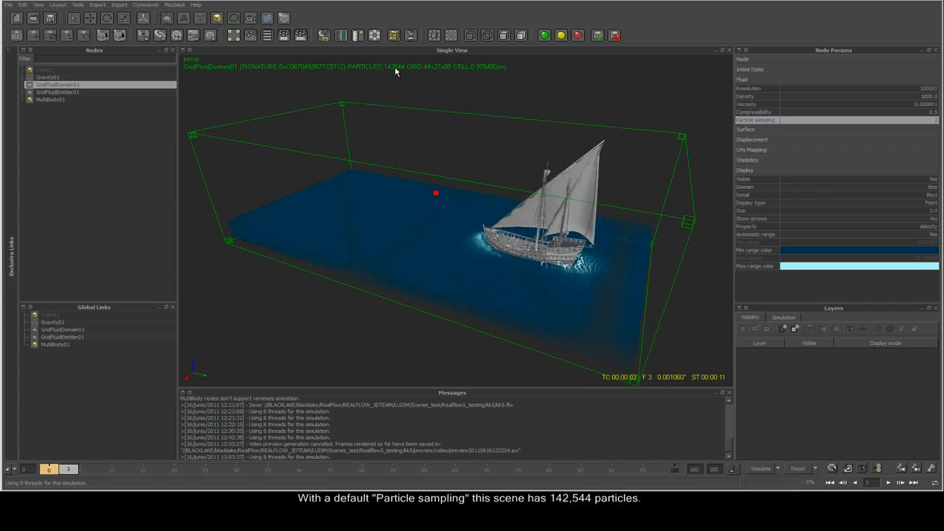
Reset the simulation, set GridFluidDomain01's Particle sampling to 4 and simulate the opening frames again
click(804, 469)
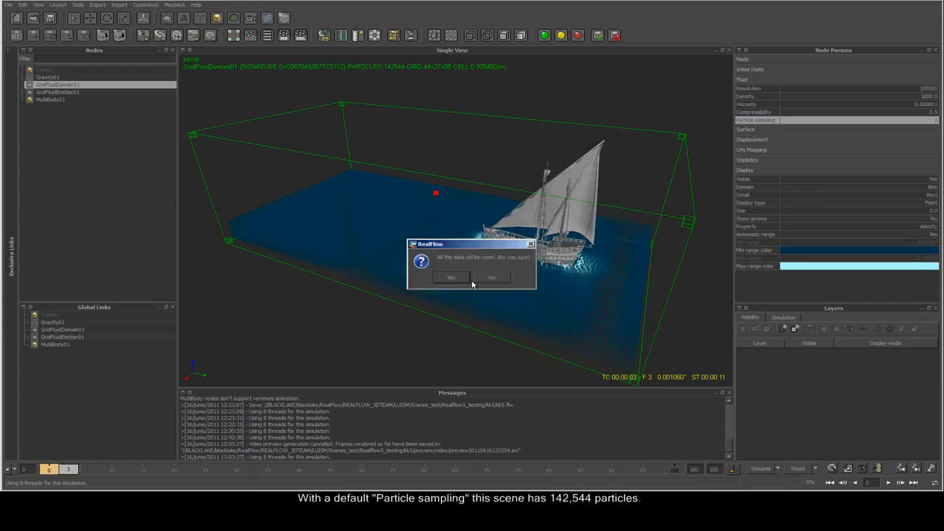
click(451, 277)
double_click(929, 121)
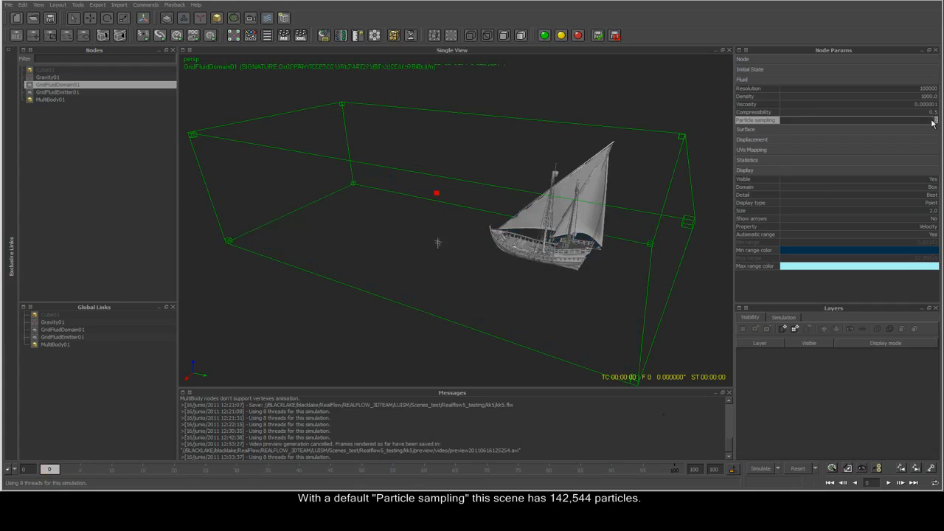
text(4)
key(Return)
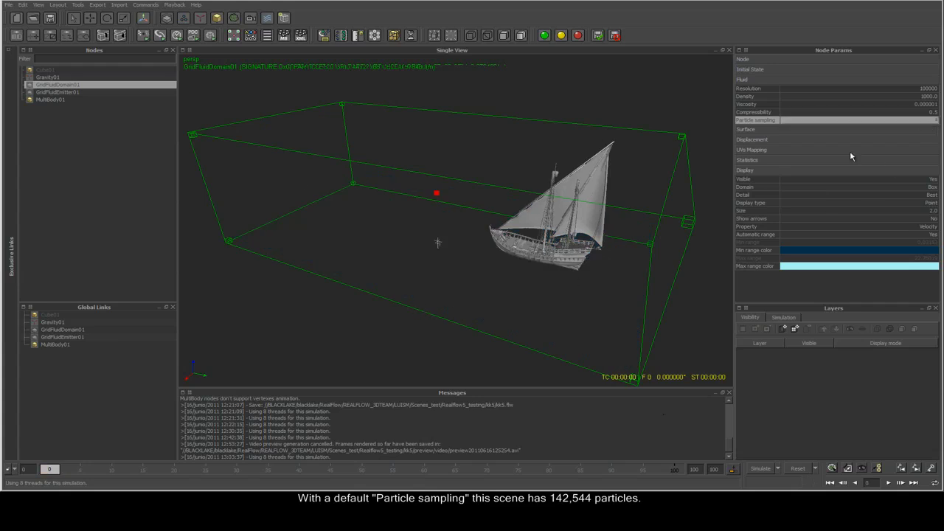
click(762, 470)
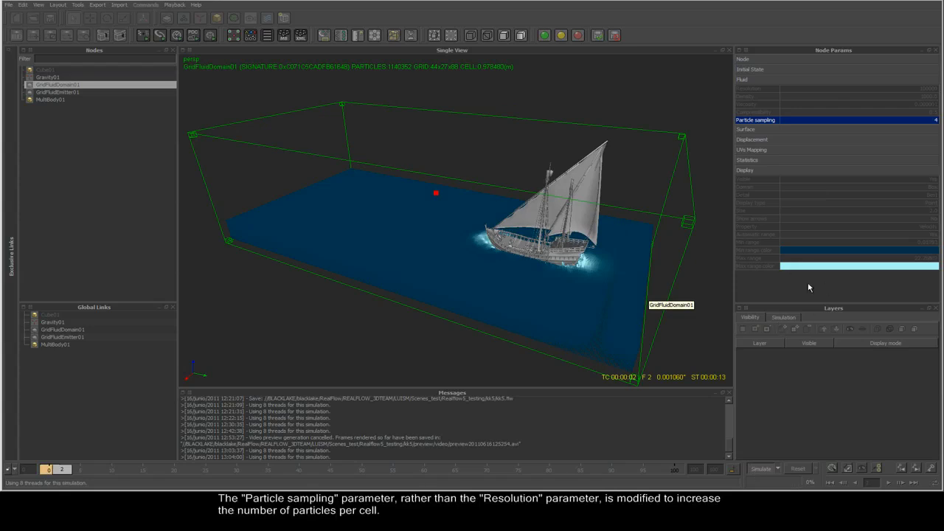
double_click(900, 89)
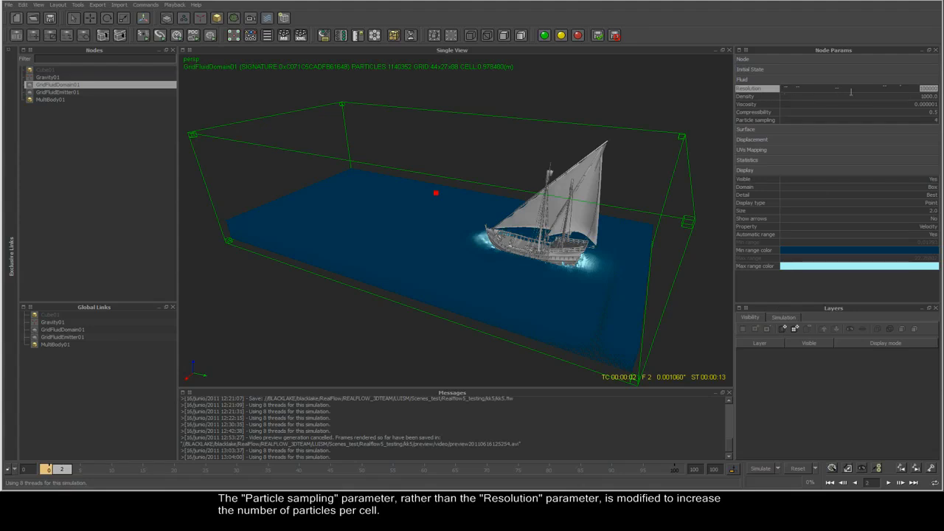
Set the Interaction factor in the ship's (MultiBody01) Grid Fluid Interaction parameters to 1.0
click(578, 182)
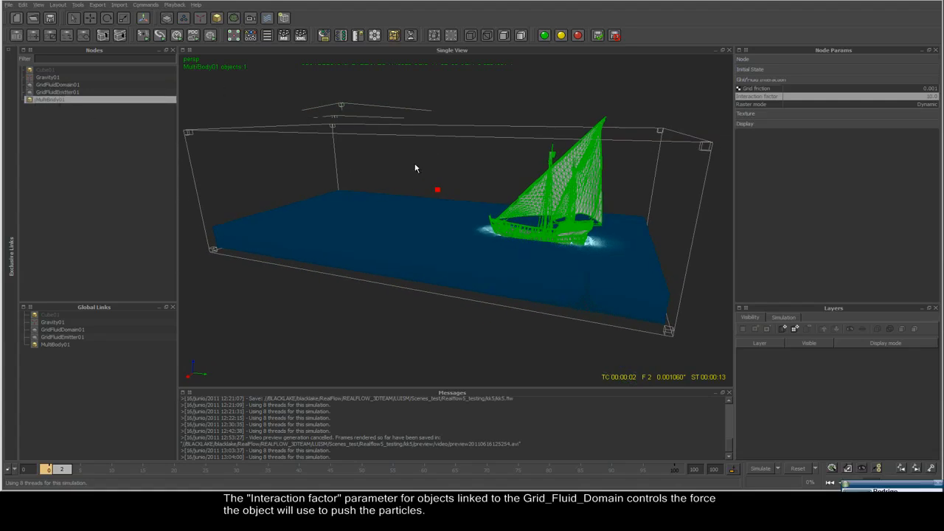
click(766, 80)
click(765, 79)
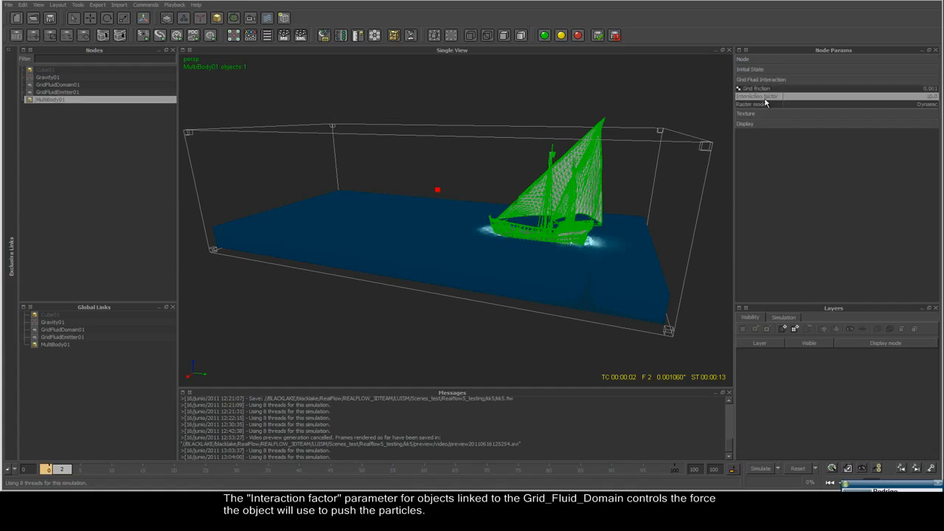
double_click(929, 96)
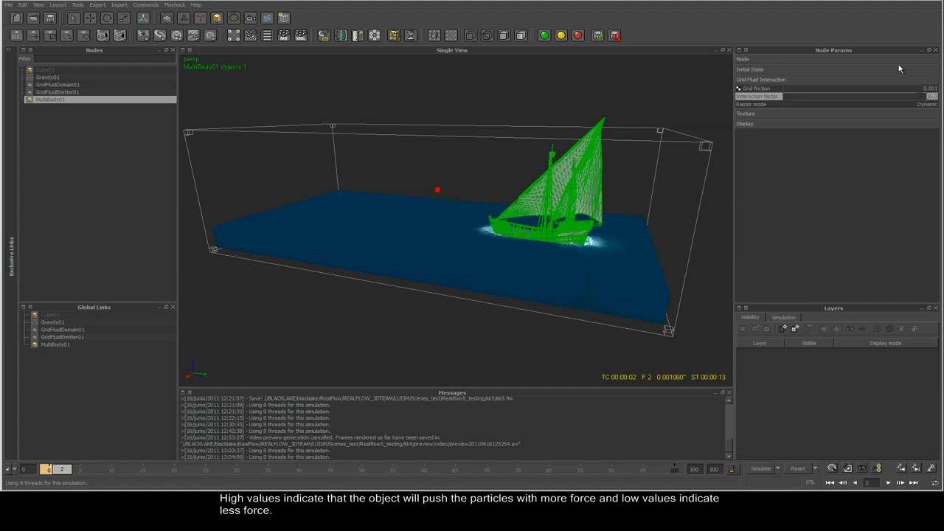
key(Return)
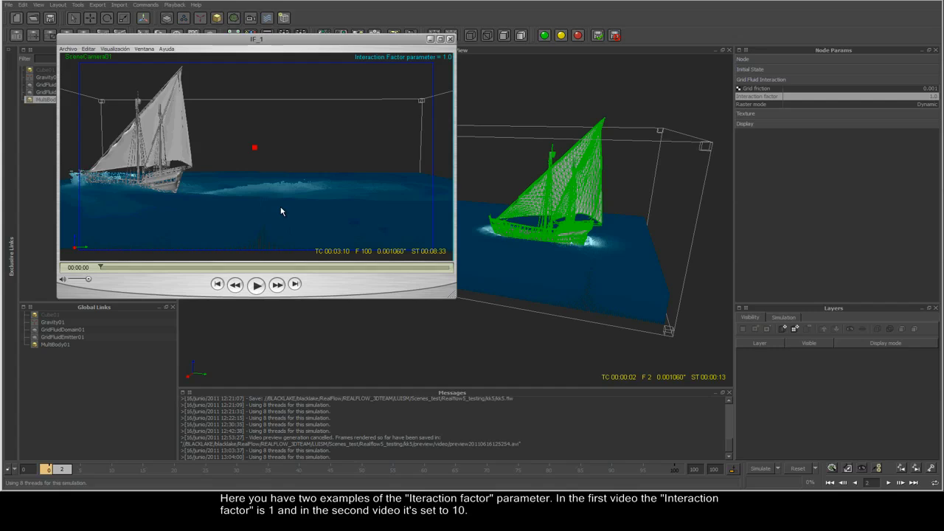
Play the IF_1 and IF_10 preview videos to compare how Interaction factors 1 and 10 push the particles
click(256, 284)
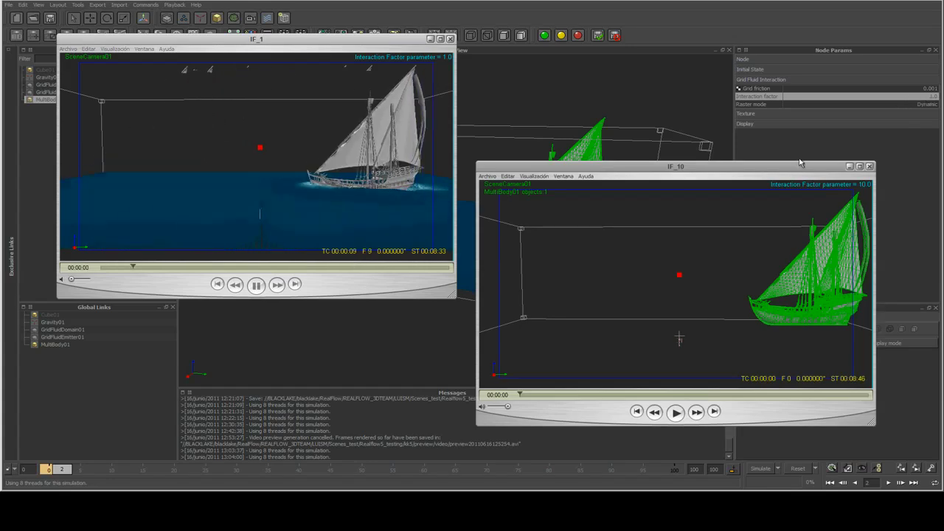
drag(796, 169, 800, 168)
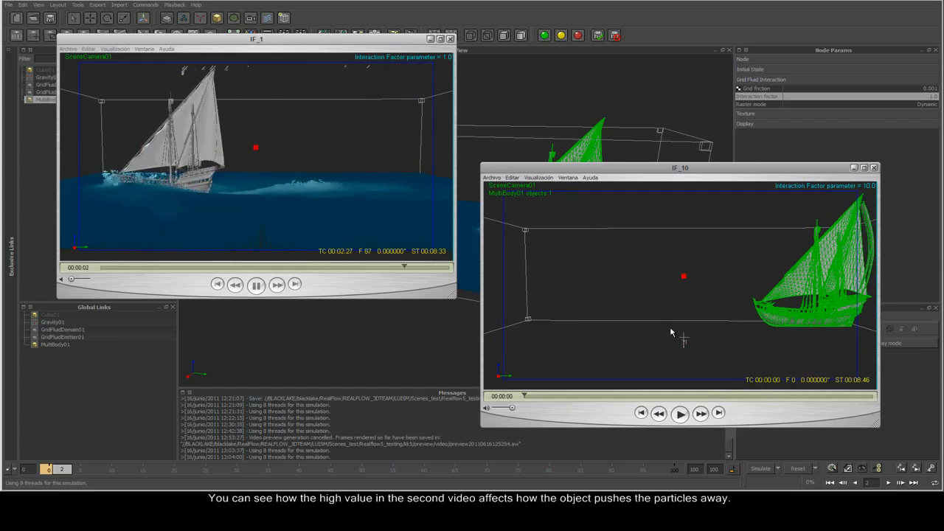
click(686, 415)
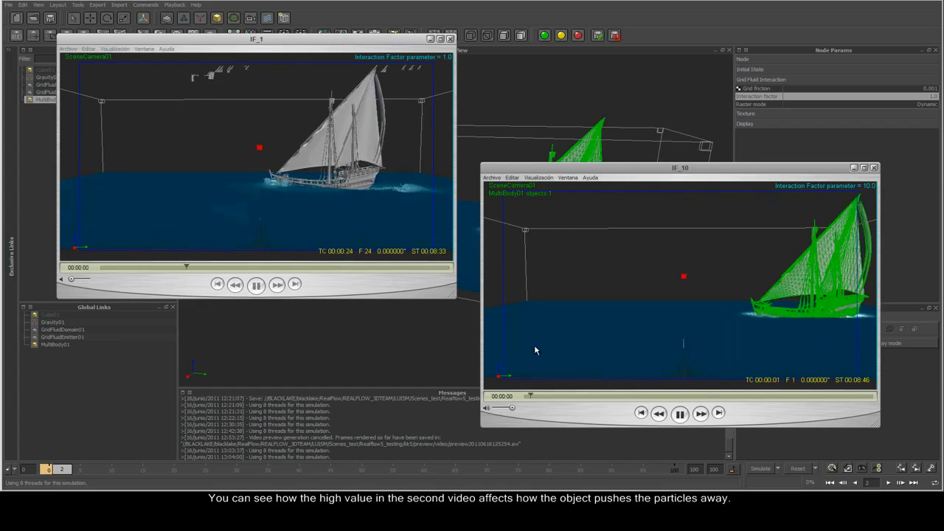
click(680, 415)
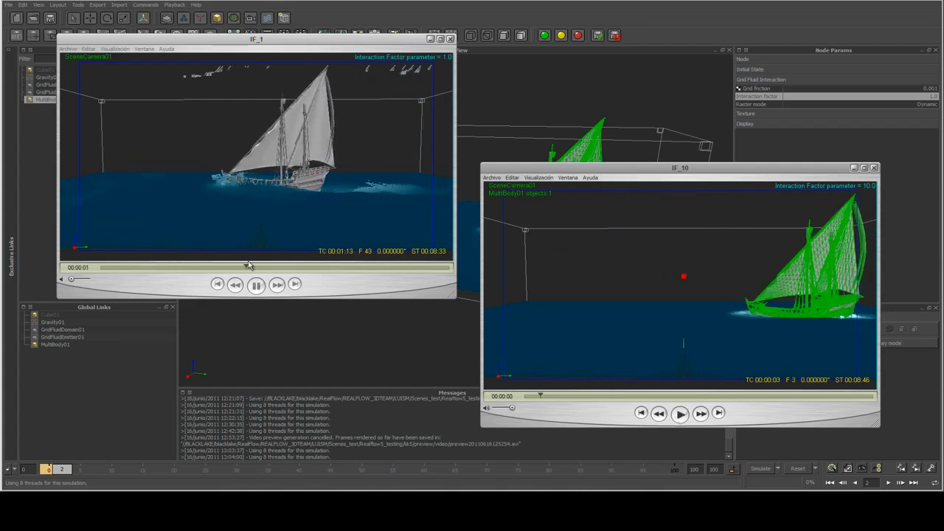
click(257, 284)
Return to RealFlow and examine GridFluidDomain01's Surface parameters and the choices for Calculate surface
click(757, 141)
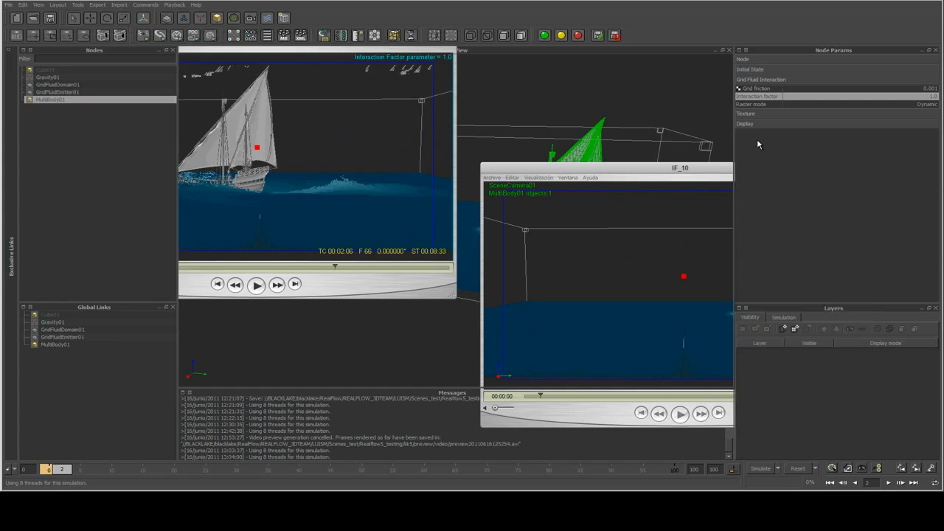
click(702, 141)
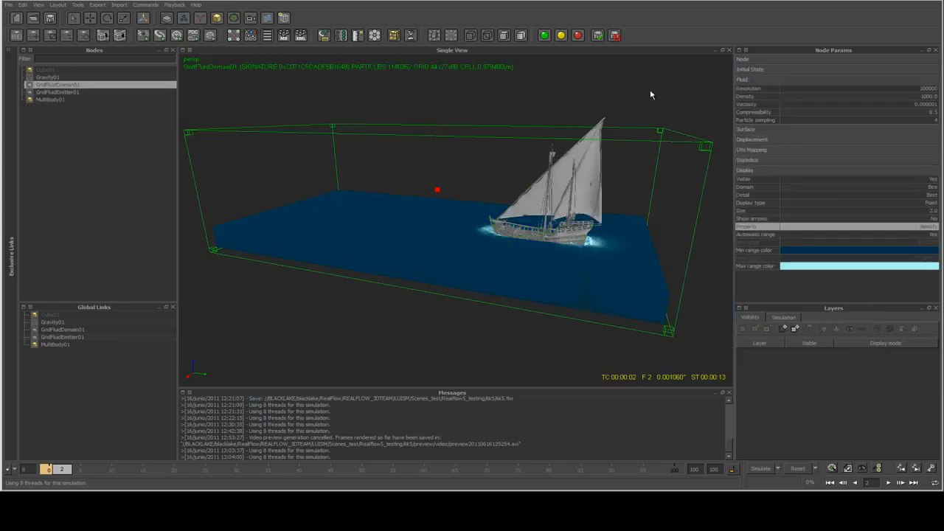
click(767, 129)
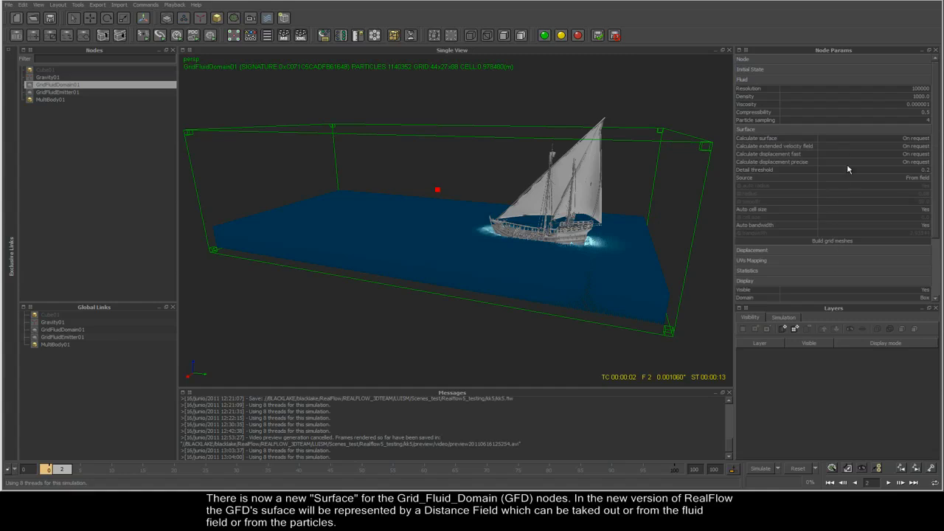
click(771, 137)
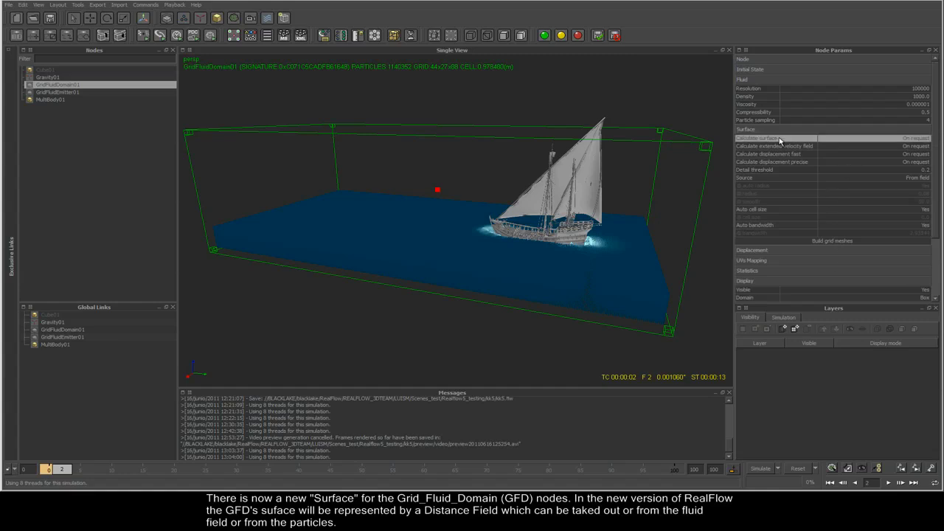
click(885, 139)
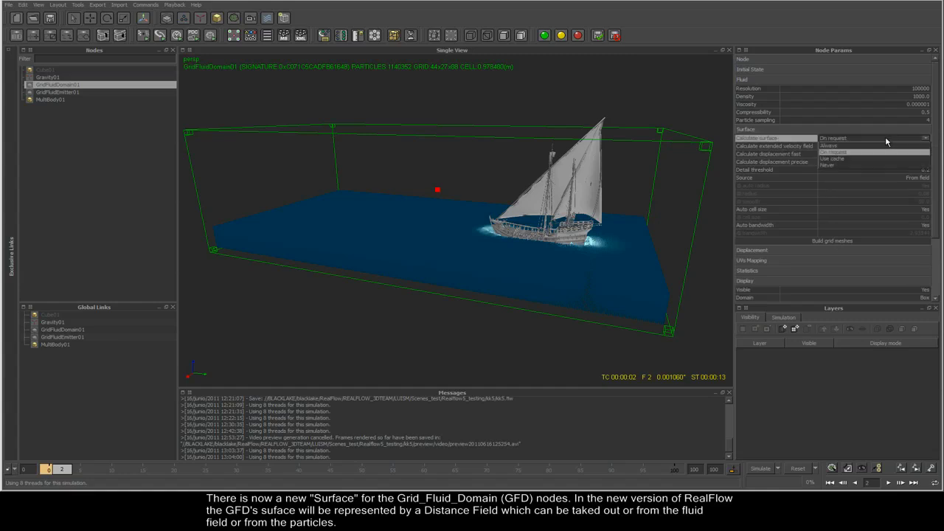
click(837, 143)
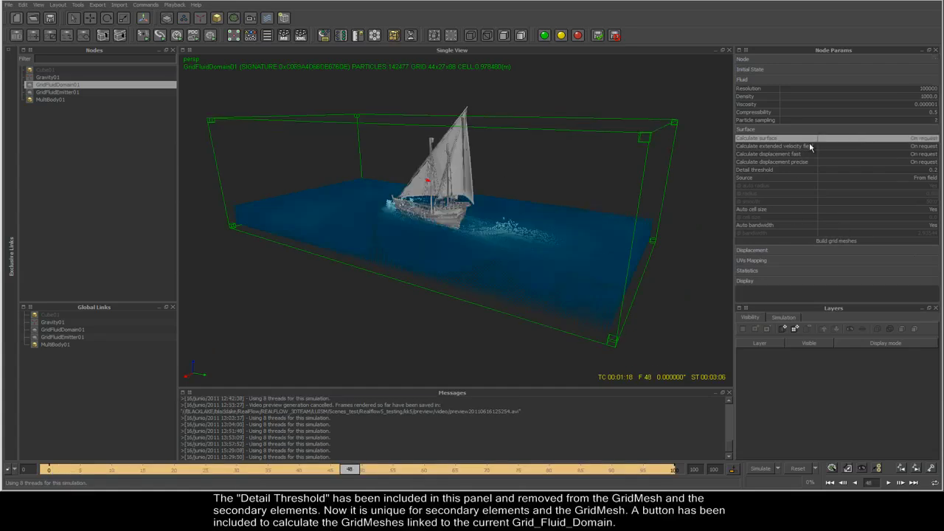
Collapse GridFluidDomain01's Surface parameters and set White caps channel to Yes in its Displacement parameters
alt+drag(623, 179, 608, 209)
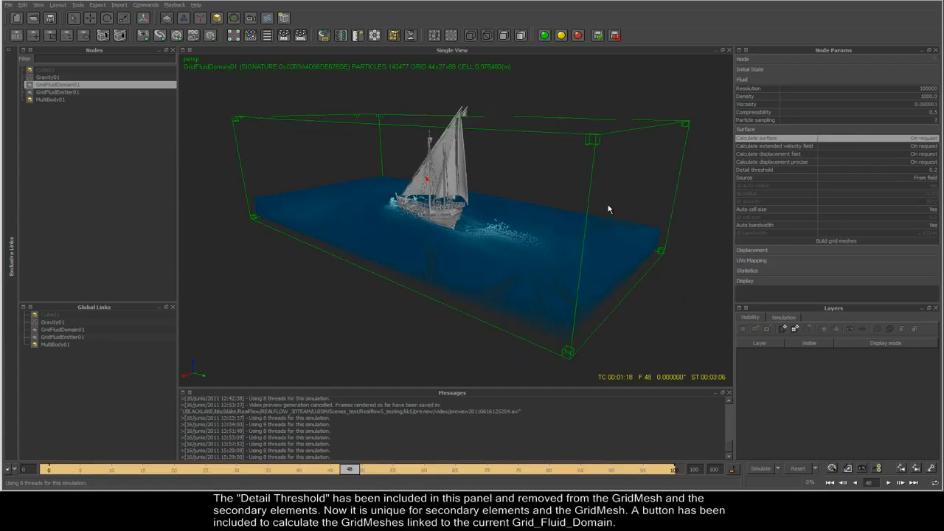
click(766, 251)
click(815, 130)
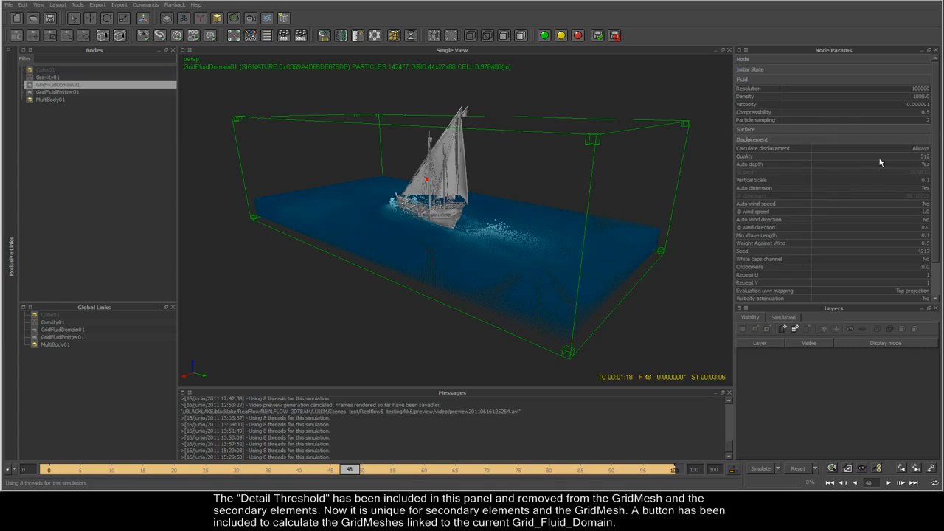
scroll(930, 168, down, 3)
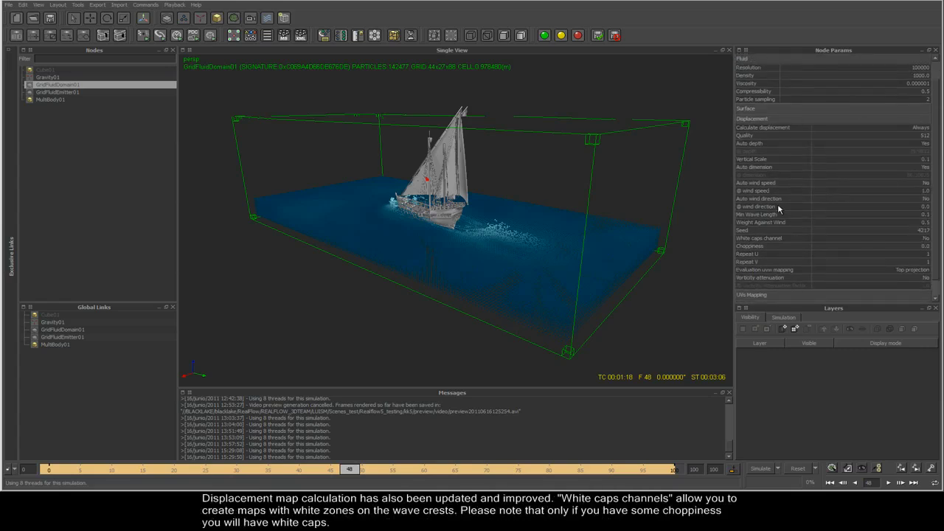
click(769, 242)
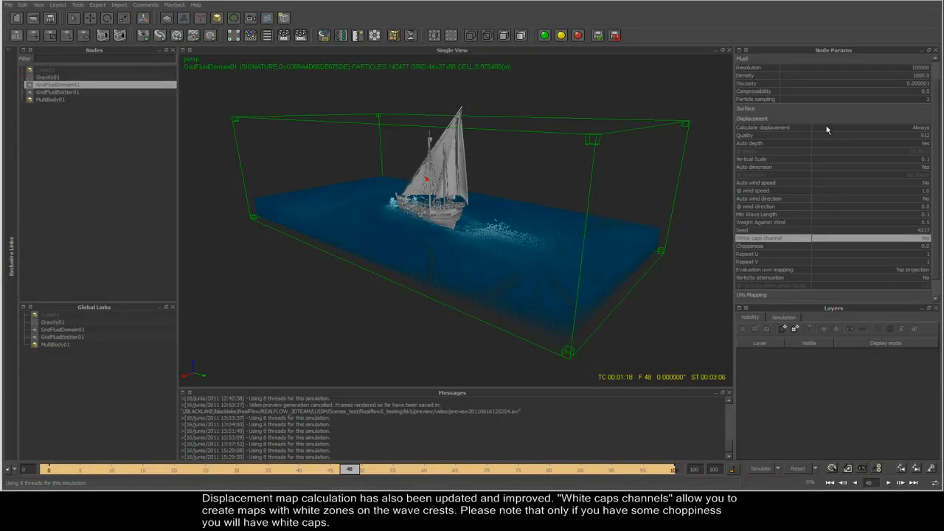
Choose Always for Calculate displacement in GridFluidDomain01's Displacement parameters
click(826, 130)
click(827, 126)
click(831, 136)
Add a Grid mesh to the scene and build it for the current frame
alt+drag(503, 201, 512, 195)
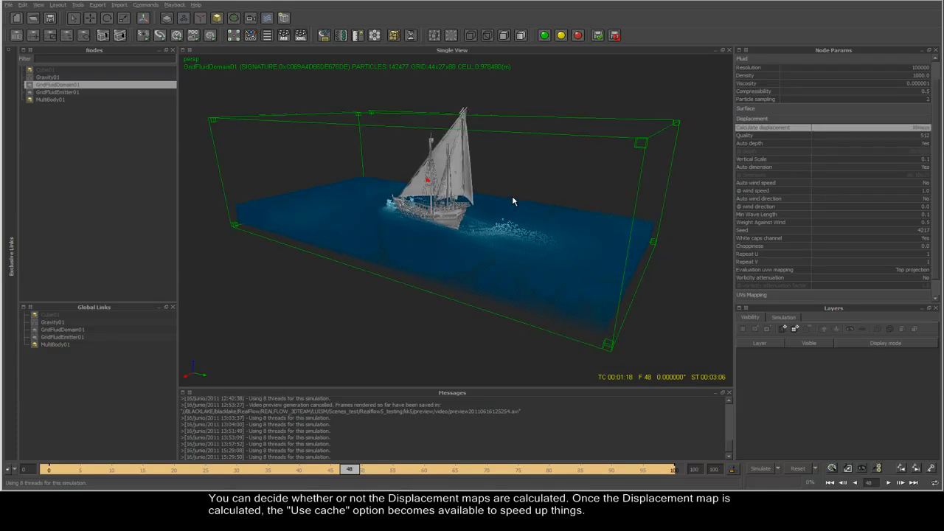
click(233, 18)
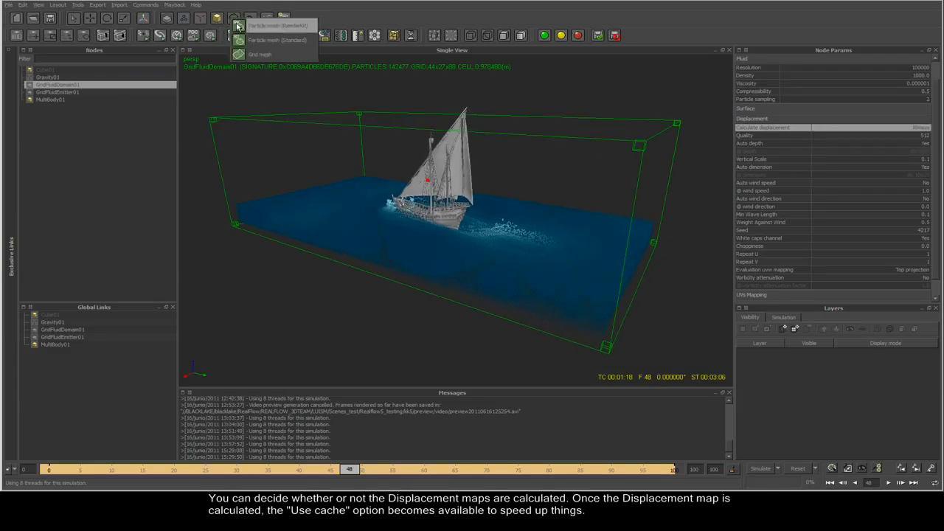
click(260, 59)
click(23, 100)
right_click(48, 104)
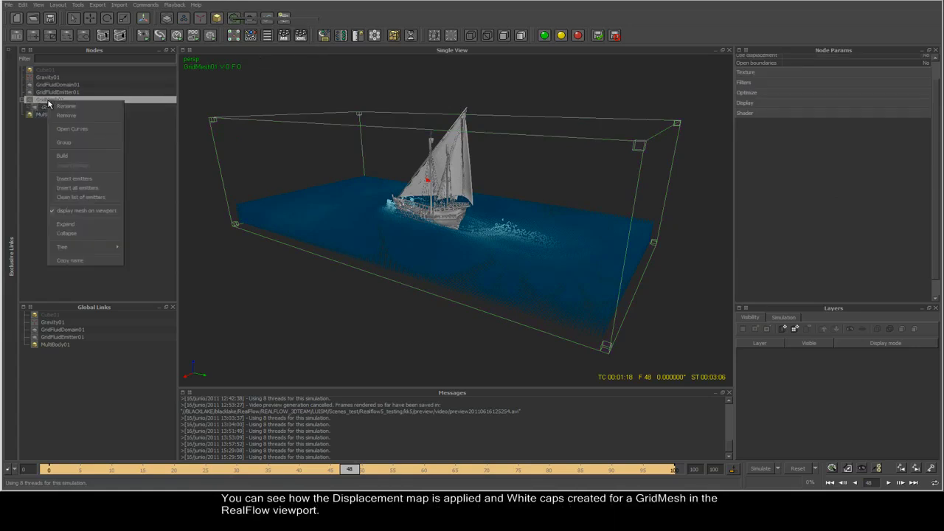
click(66, 156)
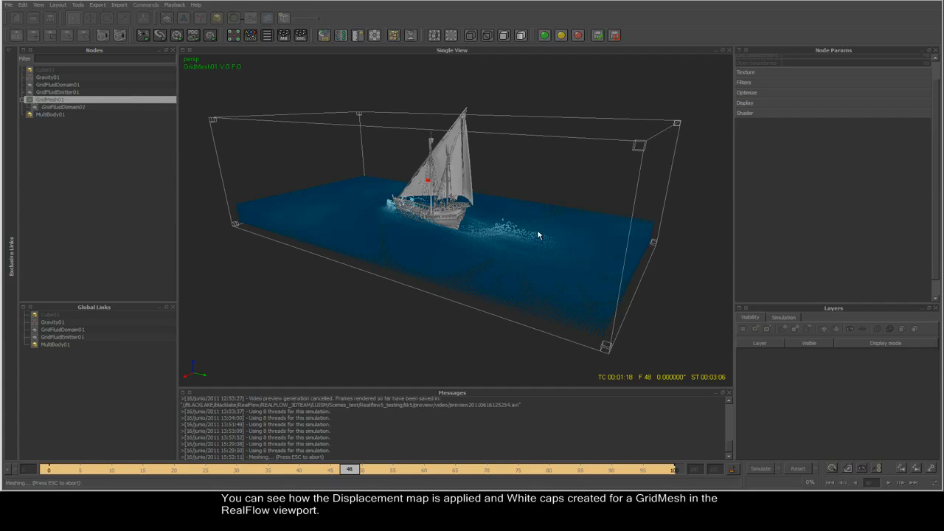
alt+drag(470, 219, 466, 220)
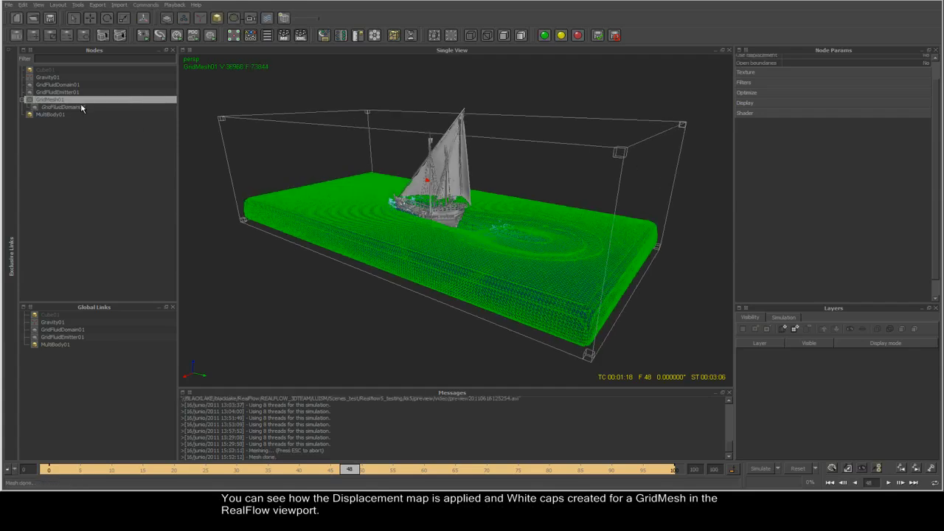
Hide GridFluidDomain01 in the viewport and display the grid mesh with smooth shading
click(69, 86)
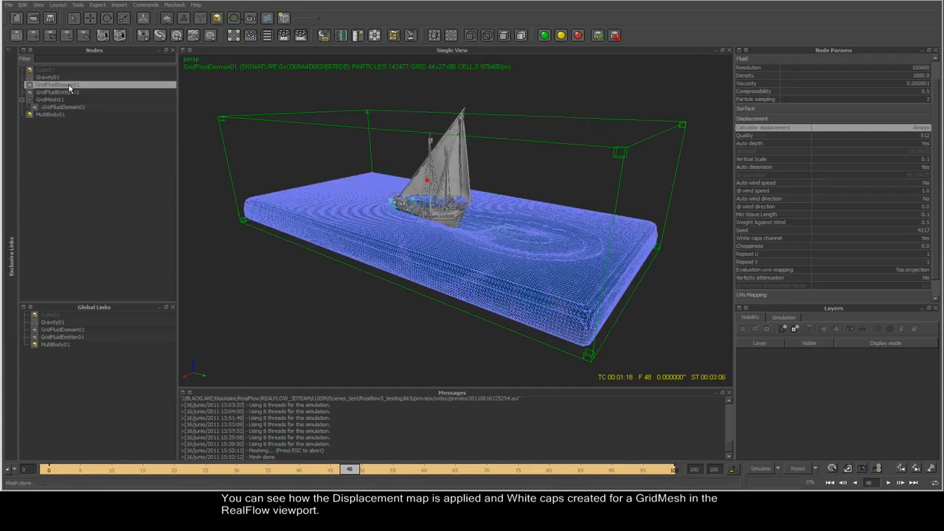
click(452, 36)
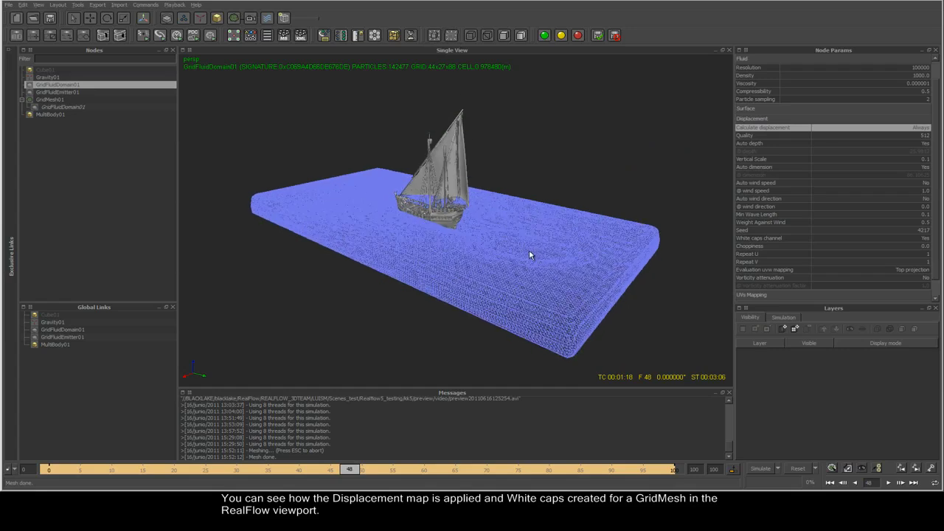
key(9)
scroll(540, 211, up, 3)
scroll(540, 212, down, 3)
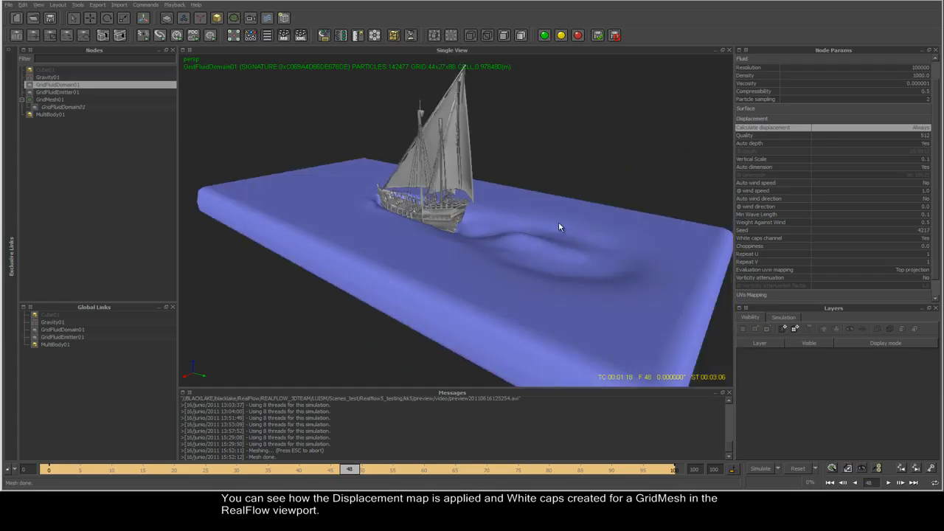
Set GridMesh01's Shader Type to Displacement
click(571, 232)
click(850, 114)
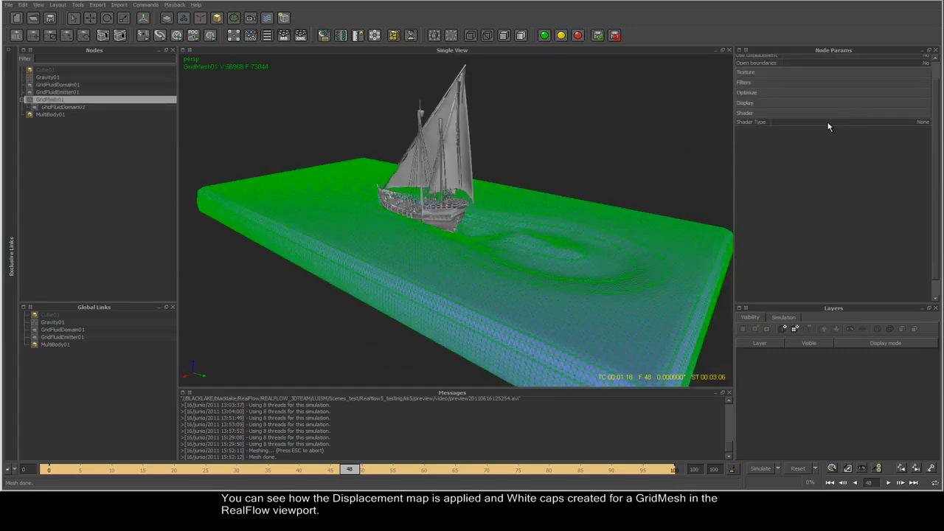
click(830, 122)
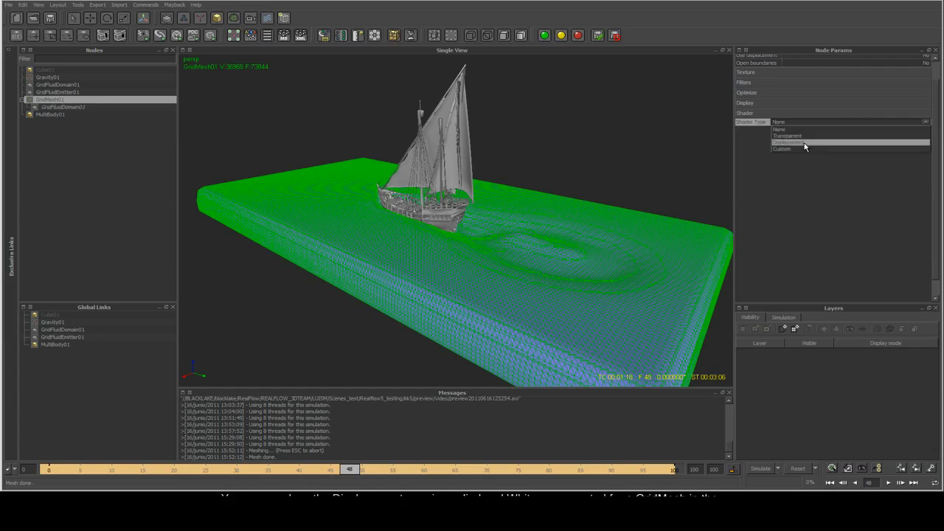
click(803, 143)
click(680, 188)
mouse_move(648, 214)
alt+mouse_down()
mouse_move(600, 228)
mouse_move(635, 219)
alt+mouse_up()
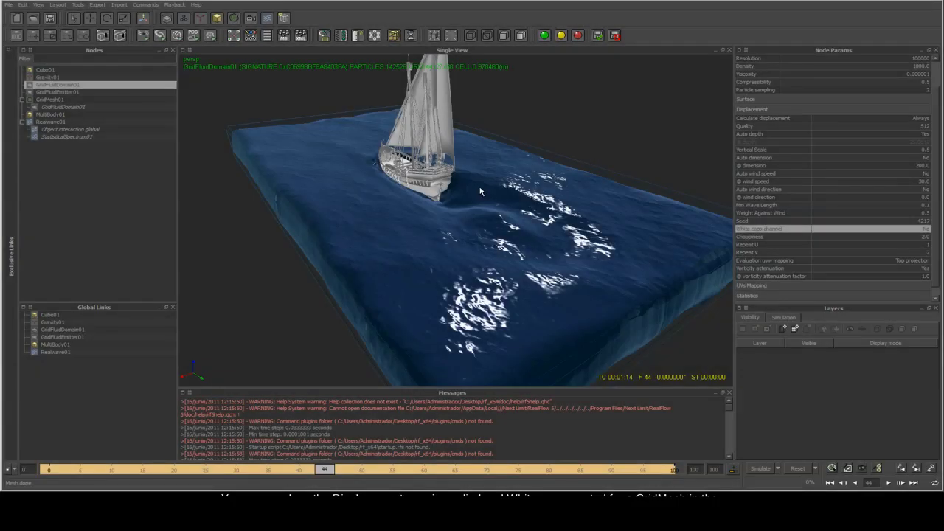
Try a Choppiness of 0.0 in GridFluidDomain01's Displacement parameters
alt+drag(479, 192, 466, 215)
scroll(479, 184, down, 3)
scroll(464, 207, up, 3)
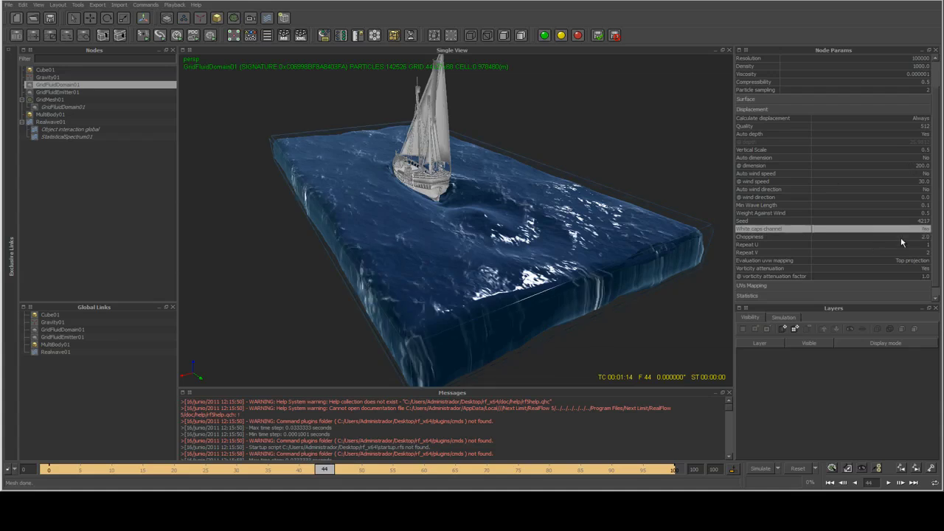
alt+drag(594, 230, 550, 233)
scroll(606, 227, up, 3)
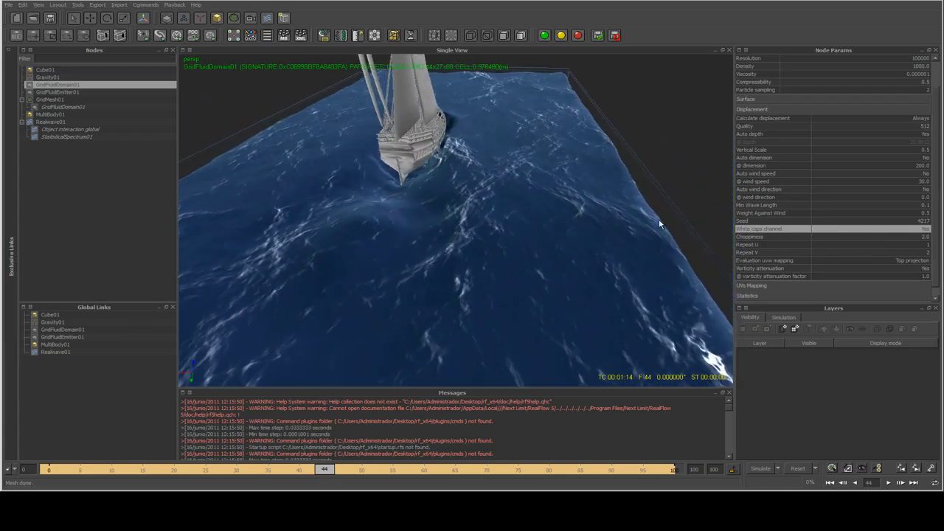
click(817, 238)
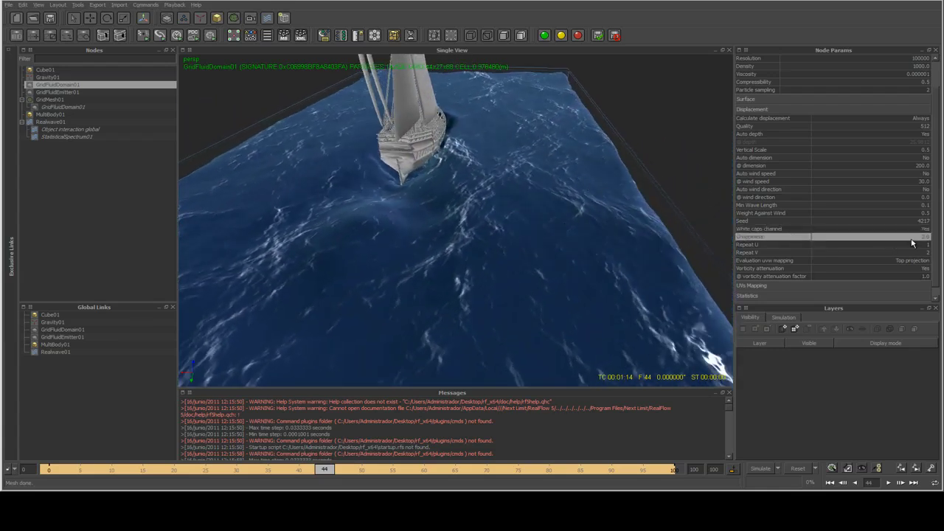
double_click(926, 239)
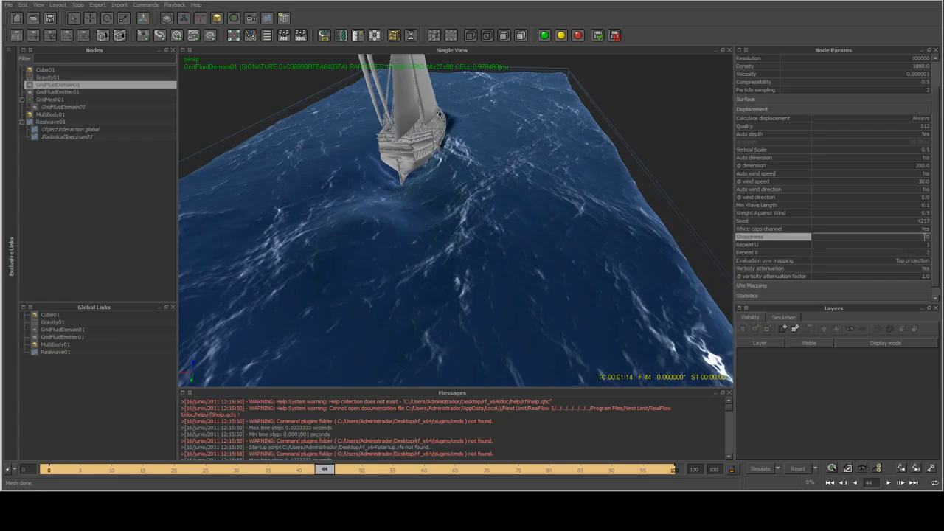
text(0)
key(Return)
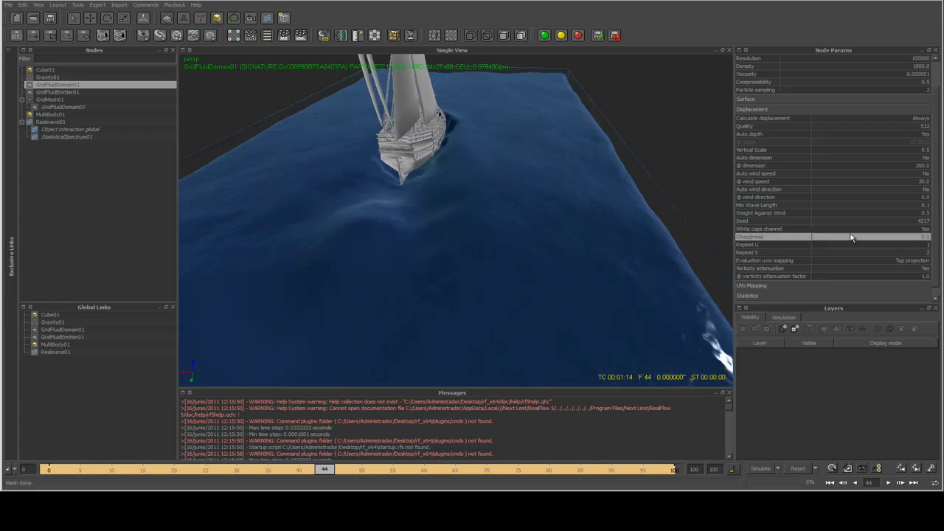
Set GridFluidDomain01's Choppiness to 2.0 with the White caps channel kept at Yes
click(926, 231)
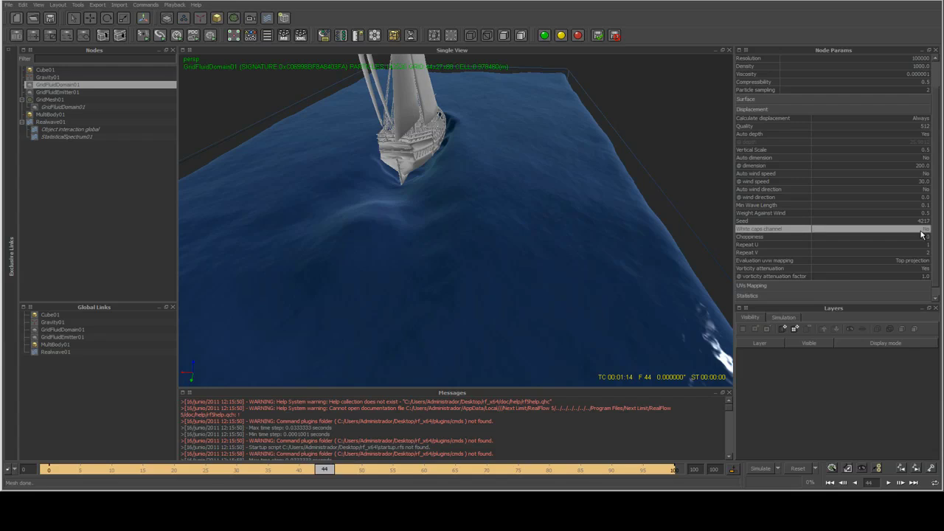
double_click(924, 237)
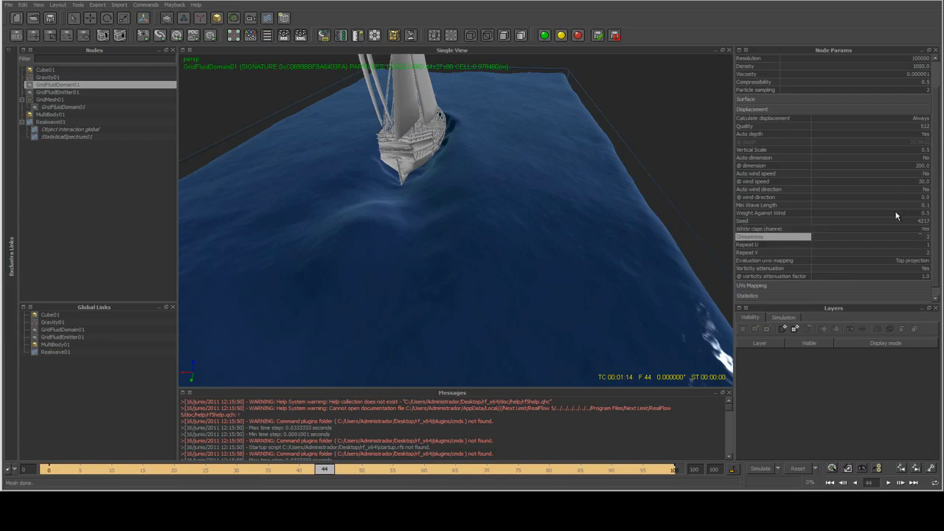
key(Return)
alt+drag(541, 251, 610, 249)
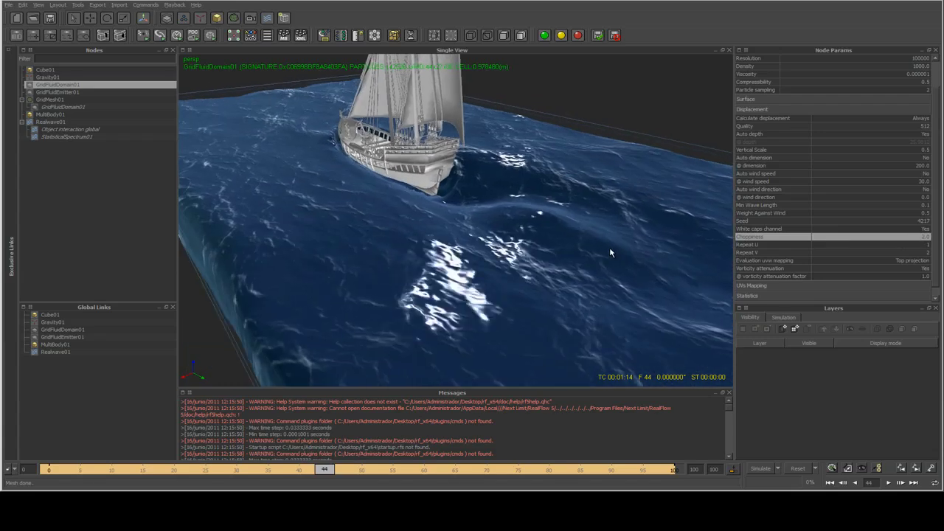
Try white caps thresholds of 0.3 and 1.0 in GridMesh01's Shader parameters
click(39, 100)
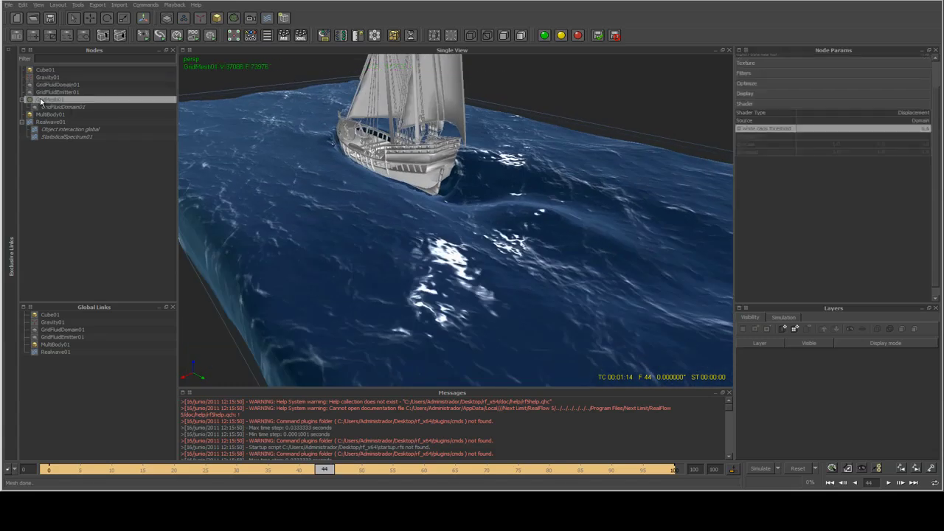
double_click(925, 128)
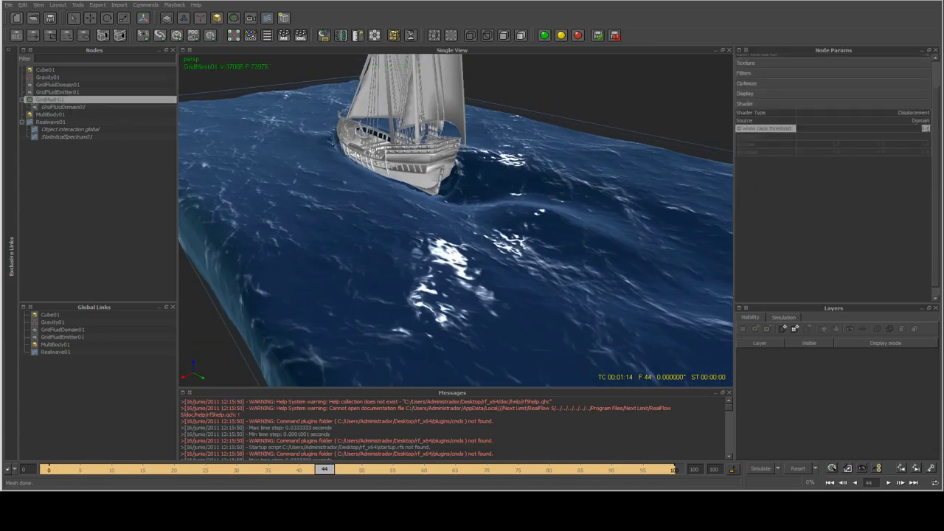
text(3)
key(Return)
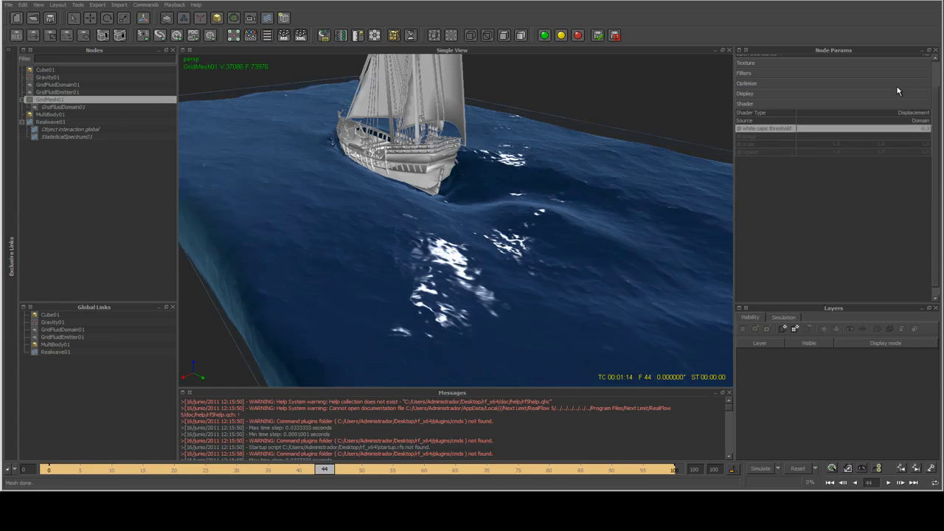
double_click(926, 129)
text(1)
key(Return)
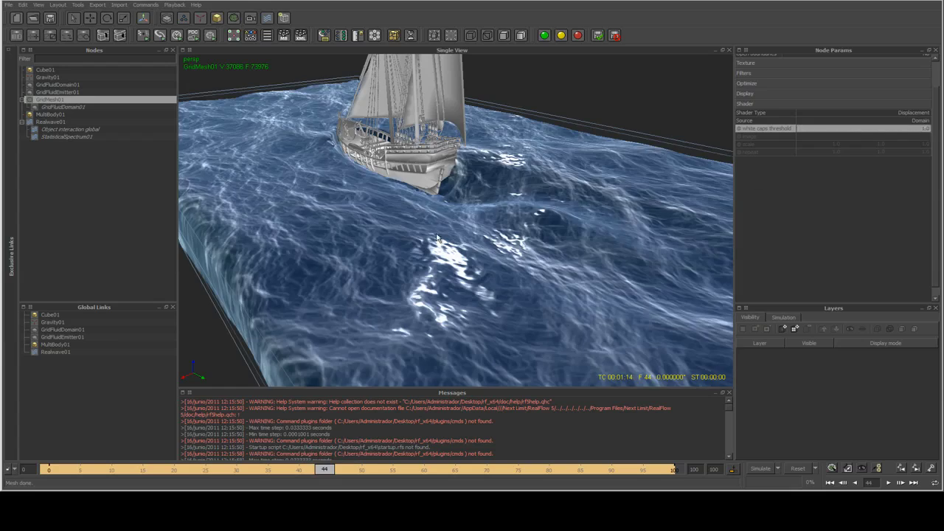
Try a white caps threshold of 0.4 in GridMesh01's Shader parameters
click(922, 130)
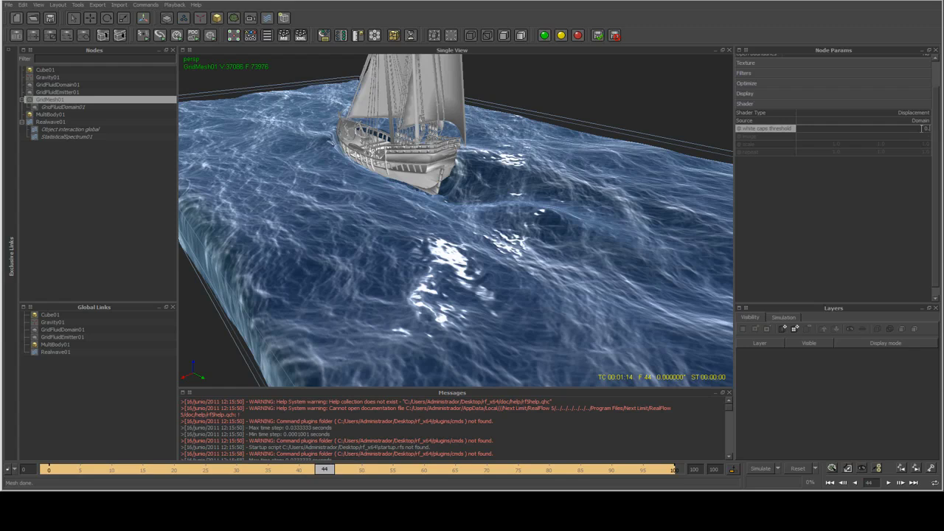
text(1.4)
key(Return)
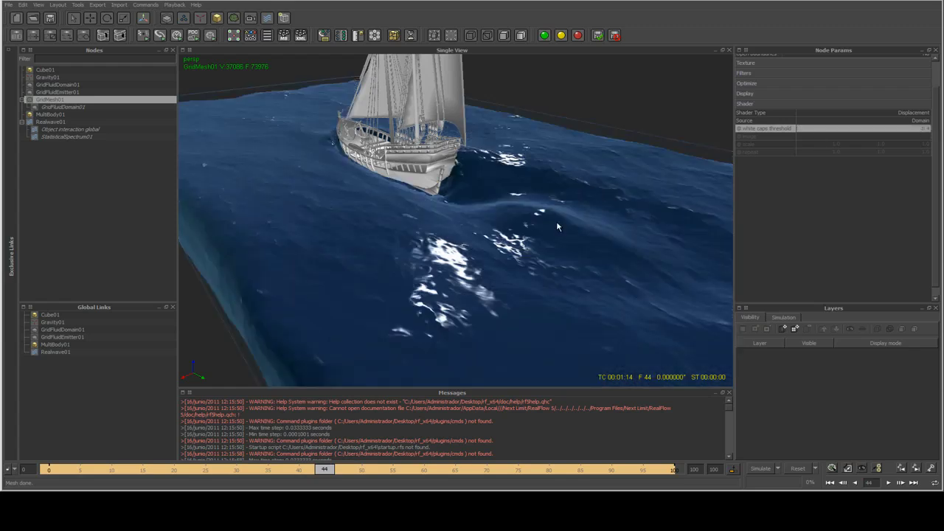
mouse_move(503, 226)
alt+mouse_down()
mouse_move(515, 238)
mouse_move(547, 242)
mouse_move(525, 249)
mouse_move(491, 240)
mouse_move(500, 232)
alt+mouse_up()
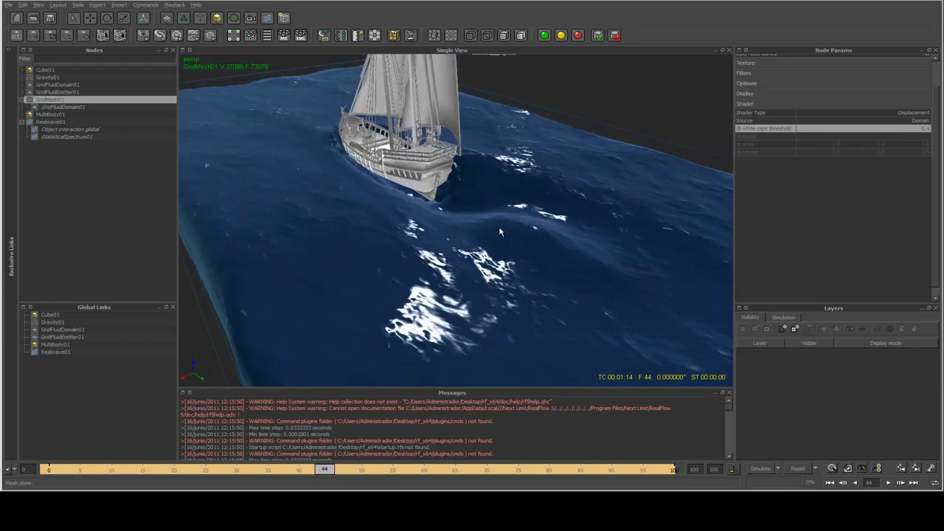
Set GridMesh01's white caps threshold to 0.6 in its Shader parameters
double_click(918, 130)
text(0.)
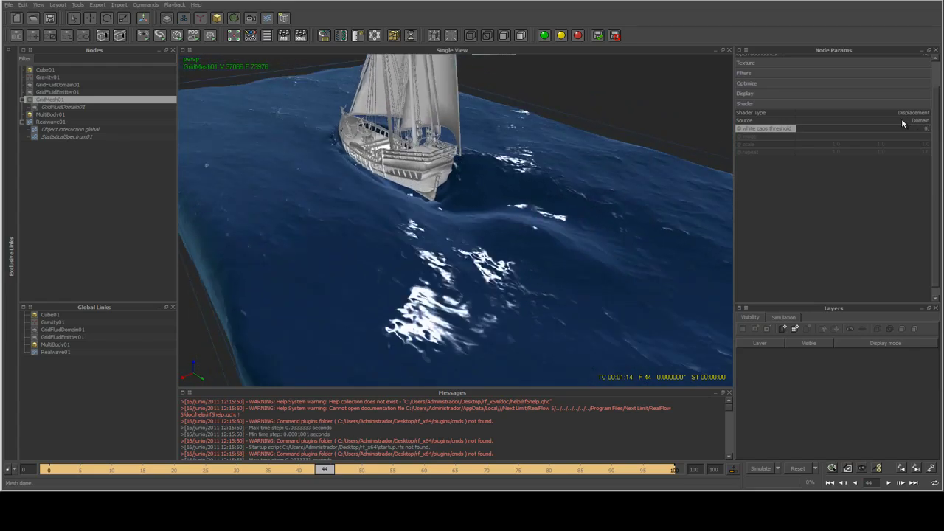
text(6)
key(Return)
scroll(470, 198, down, 4)
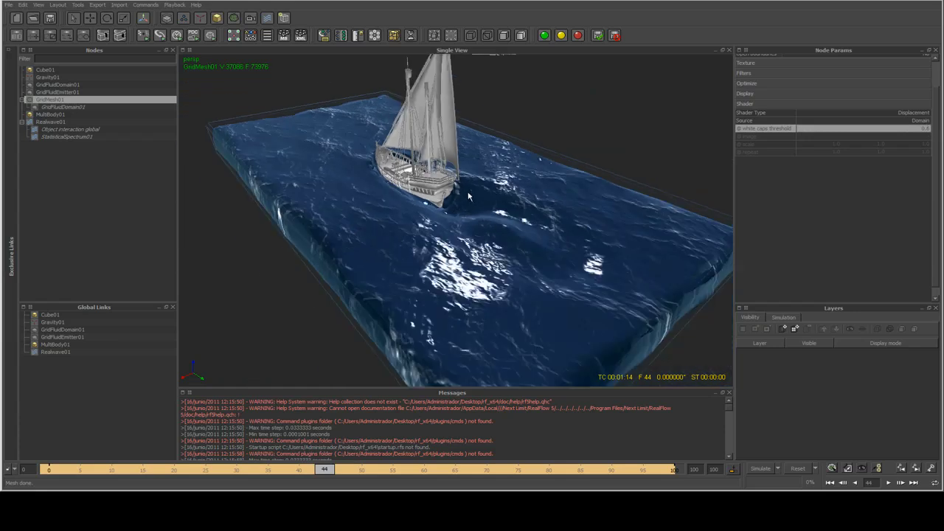
alt+drag(468, 197, 330, 187)
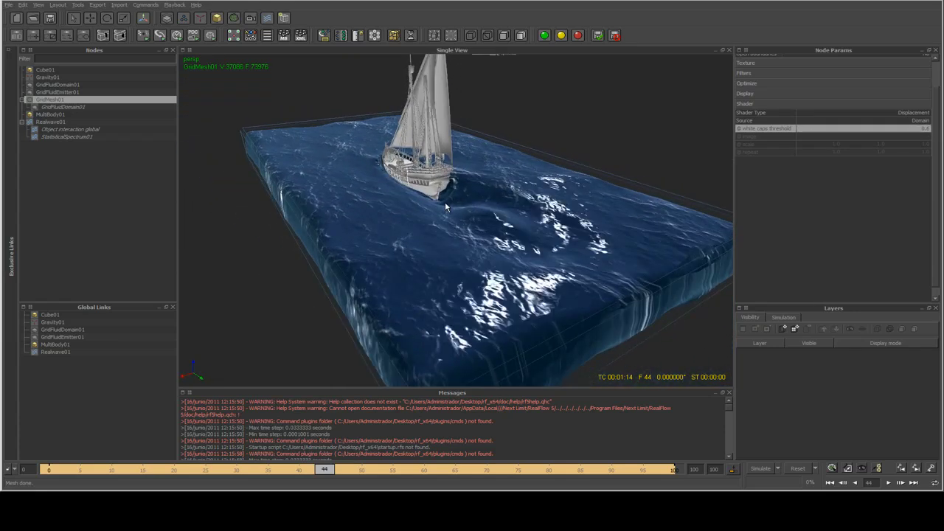
Examine the Evaluation uvw mapping options in GridFluidDomain01's Displacement parameters, keeping Top projection
click(64, 84)
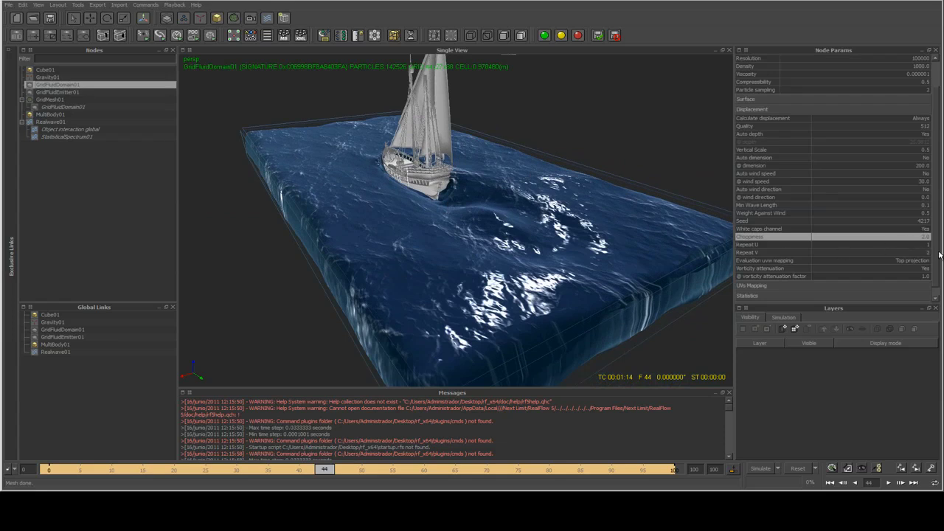
scroll(933, 254, down, 1)
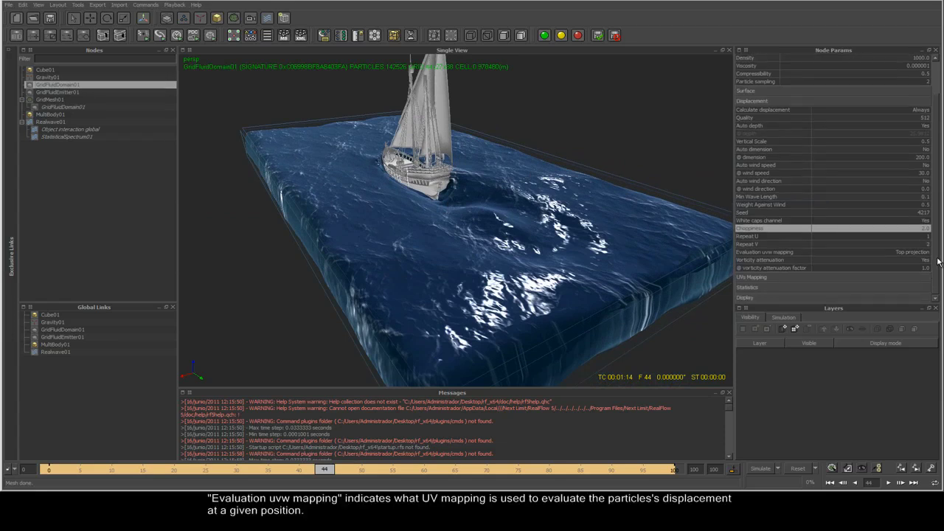
click(771, 255)
click(904, 255)
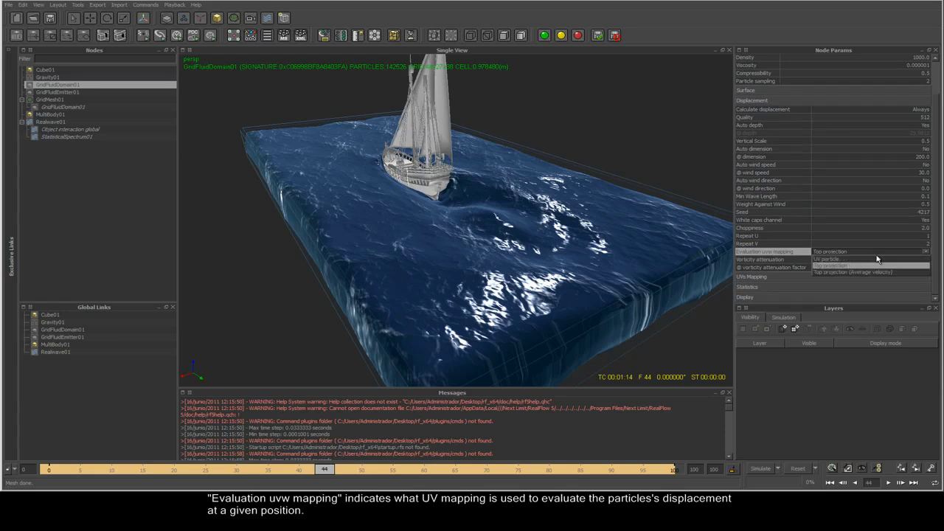
click(862, 253)
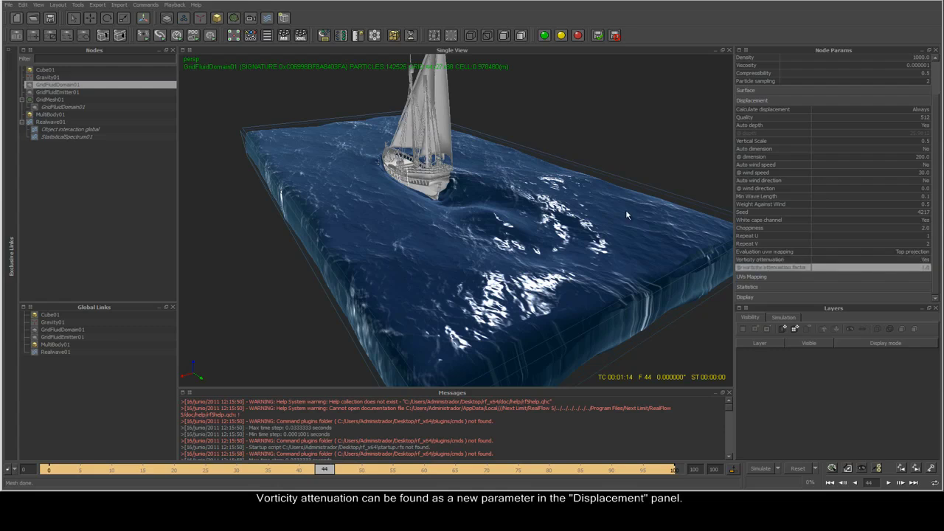
Expand GridFluidDomain01's UVs Mapping parameters and examine the Mode options, keeping Top projection
click(781, 277)
scroll(933, 245, down, 1)
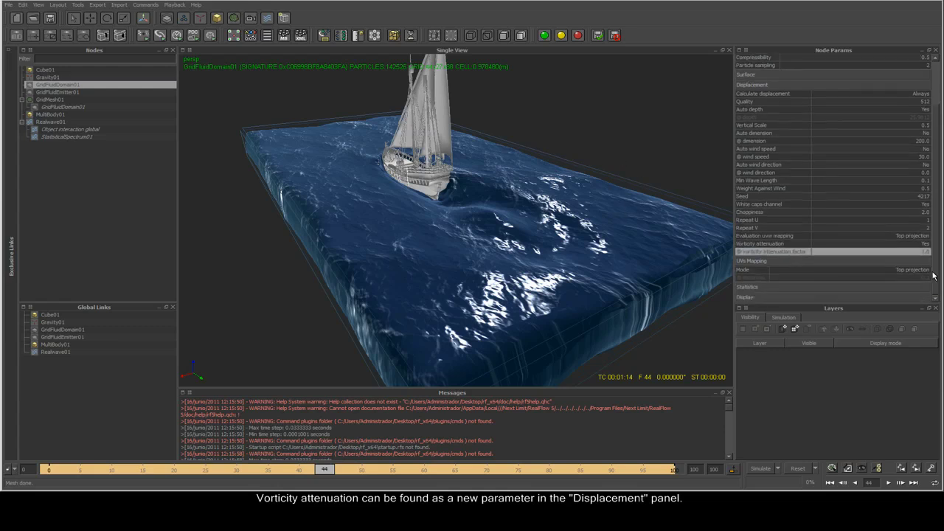
click(754, 270)
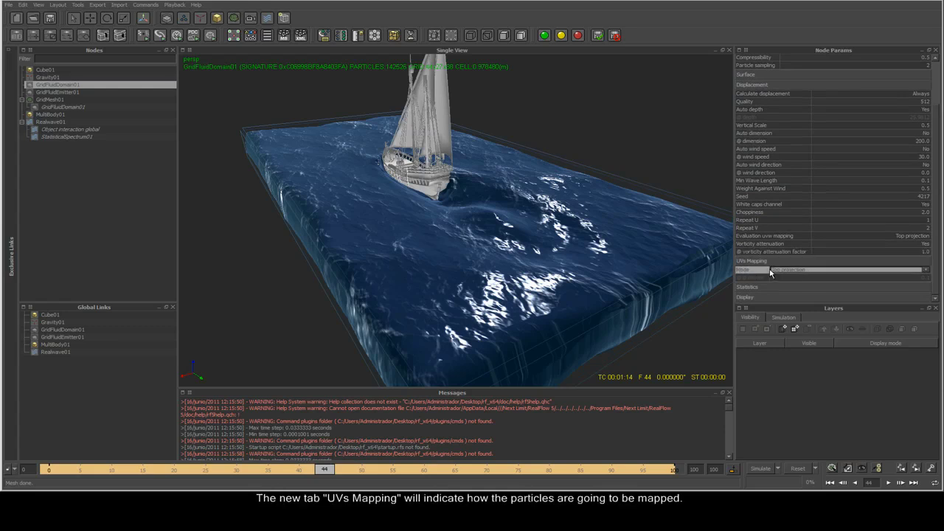
click(809, 273)
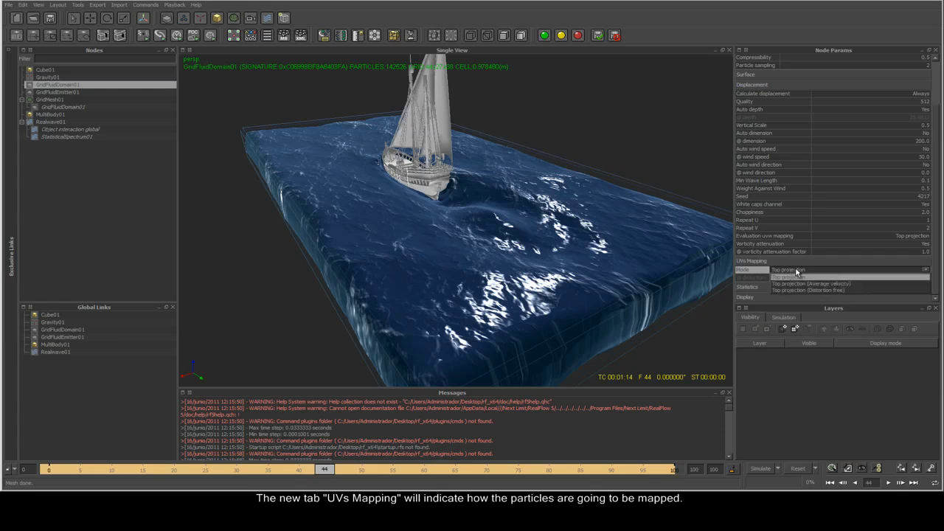
click(796, 270)
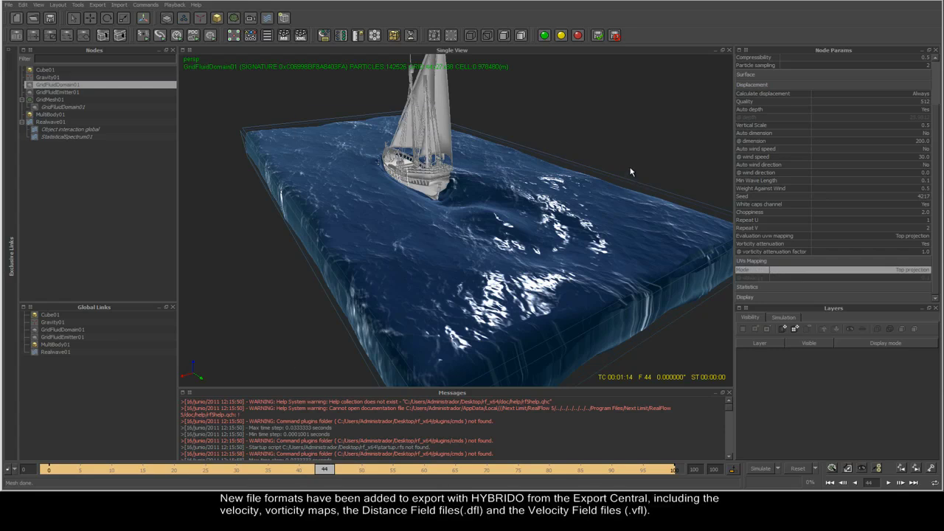
Open Export Central and examine GridFluidDomain01's export formats, including the surface distance fields and the displacement, velocity and vorticity textures
key(F12)
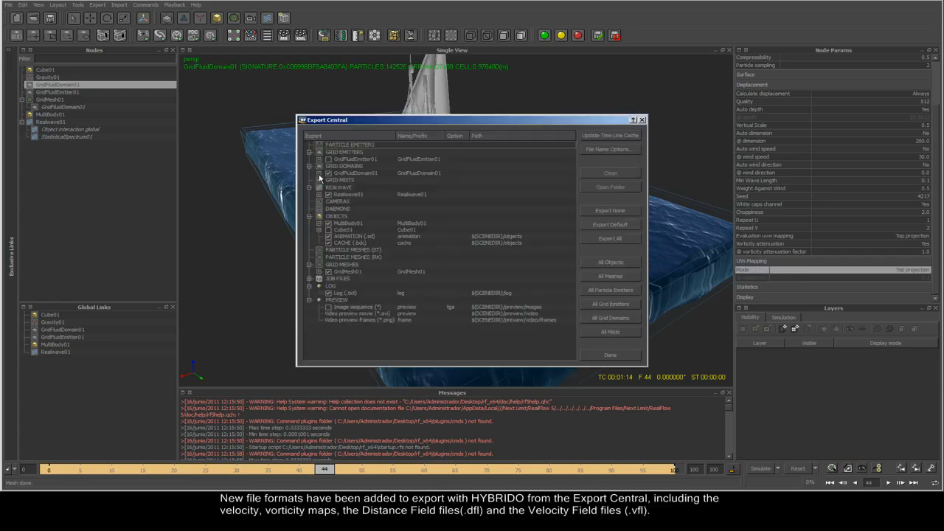
click(318, 173)
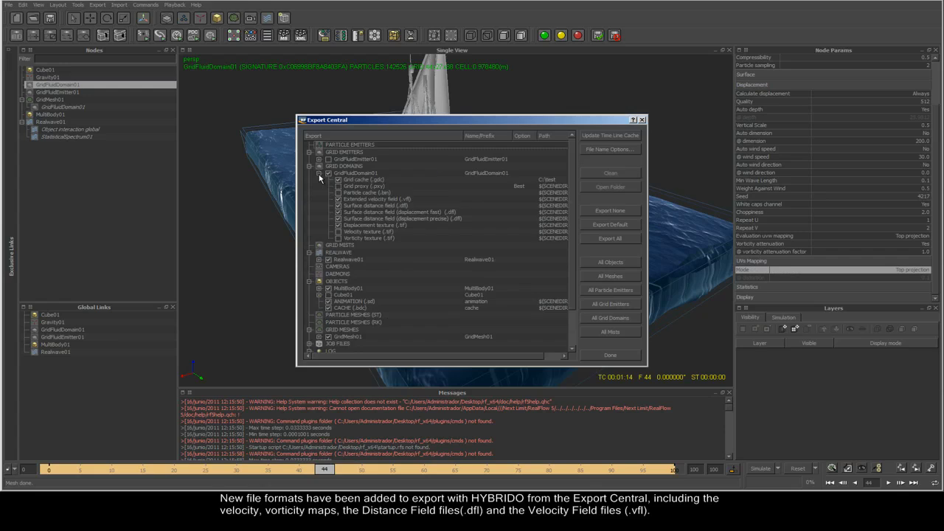
click(373, 205)
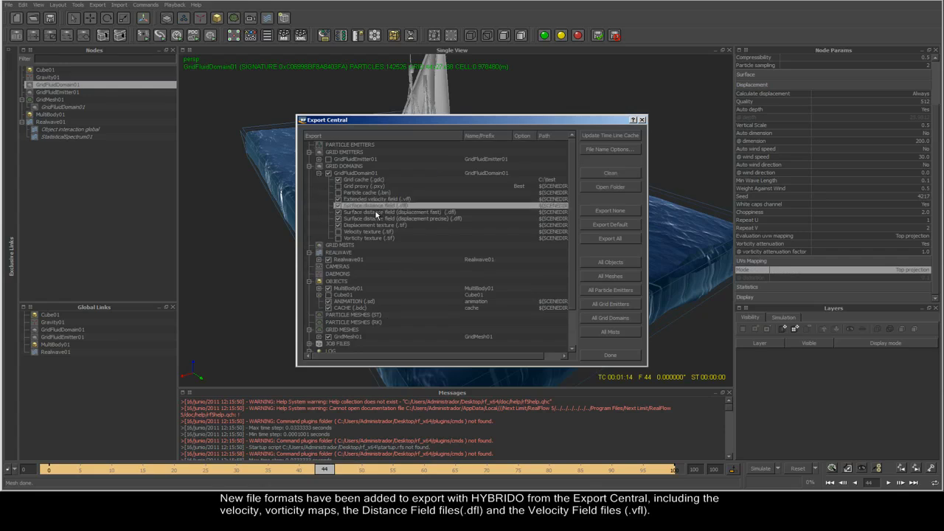
click(378, 212)
click(371, 220)
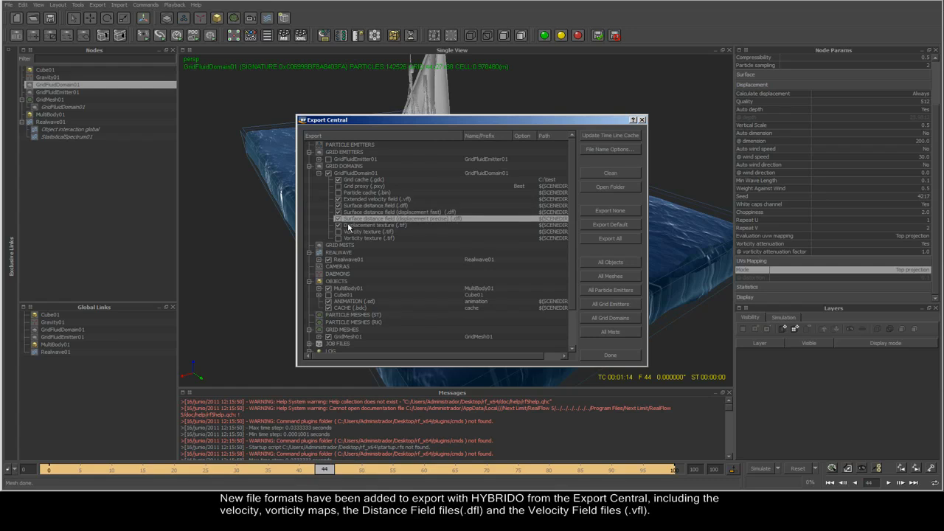
click(368, 226)
click(363, 232)
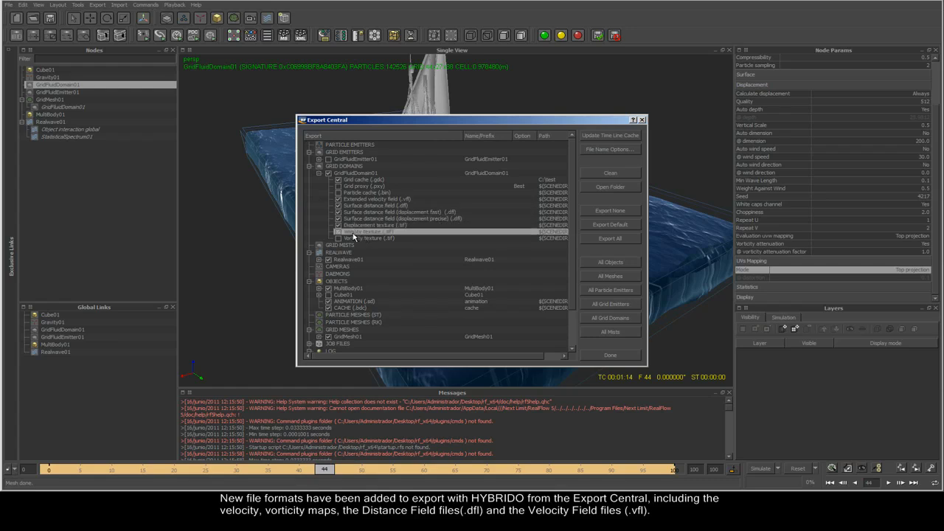
click(361, 239)
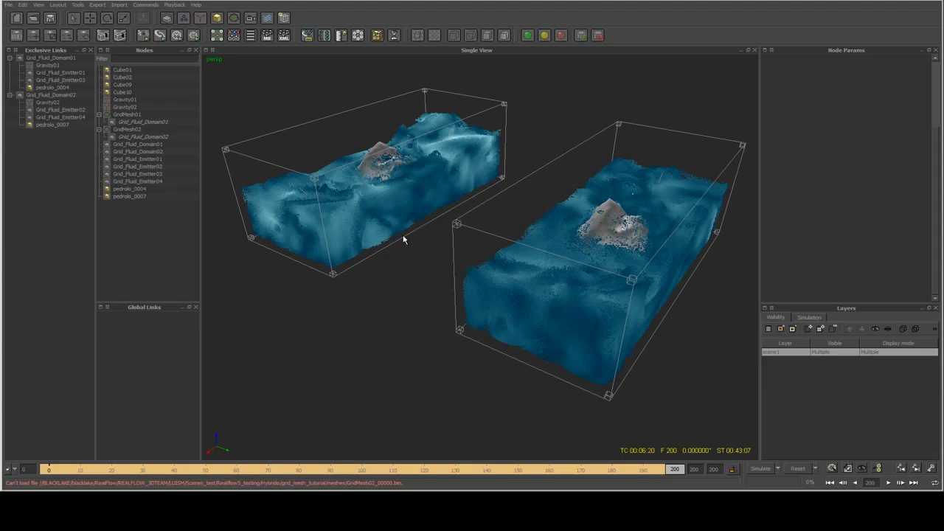
Examine the distance field slices of both fluid domains and compare the Surface Source modes of Grid_Fluid_Domain01 and Grid_Fluid_Domain02
click(404, 239)
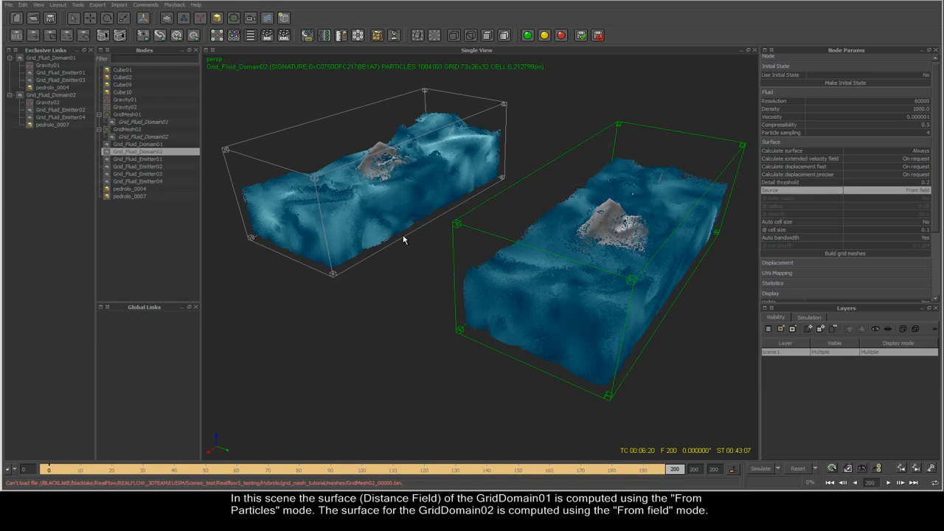
click(403, 239)
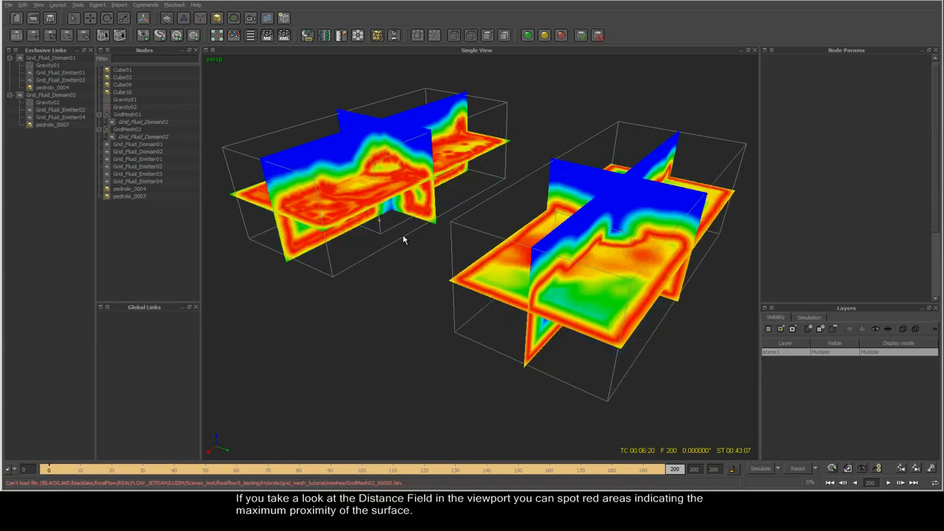
click(553, 165)
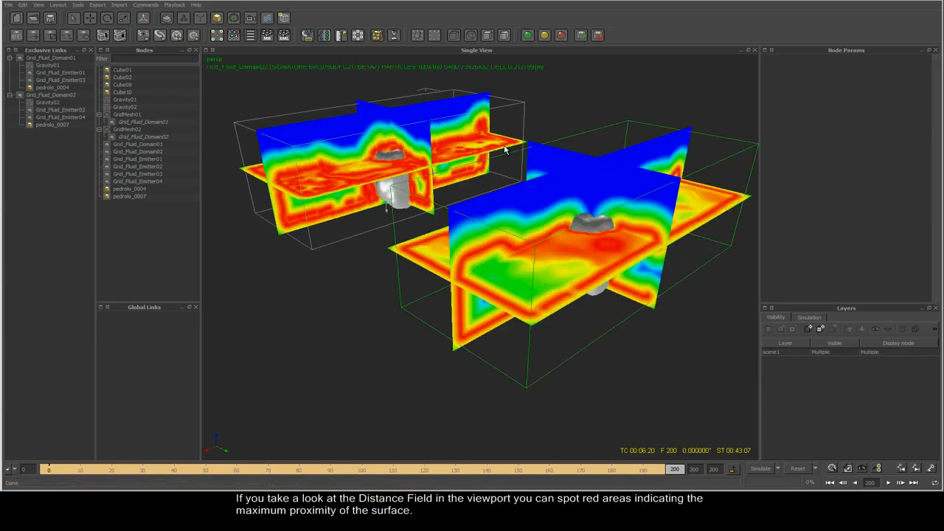
click(447, 122)
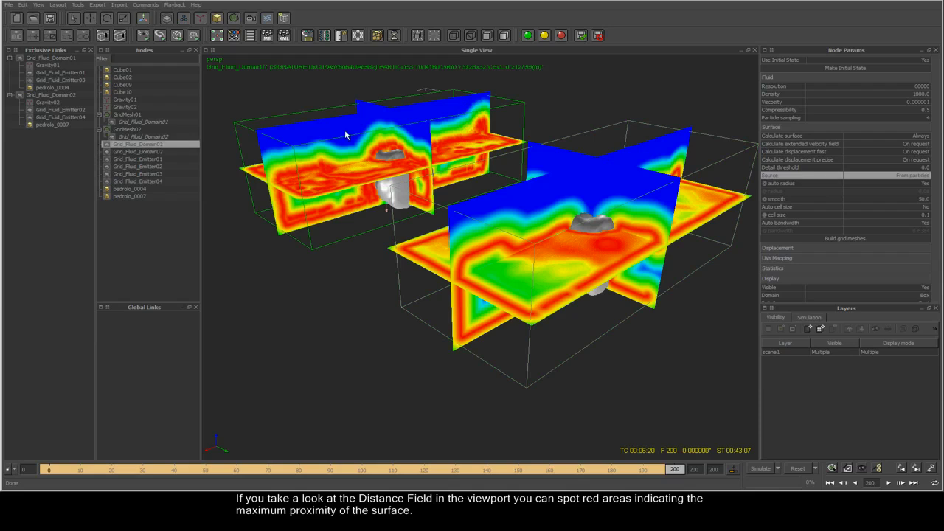
alt+drag(390, 162, 393, 164)
Examine the surface distance field export entries of Grid_Fluid_Domain01 and Grid_Fluid_Domain02 in Export Central, and close it
key(F12)
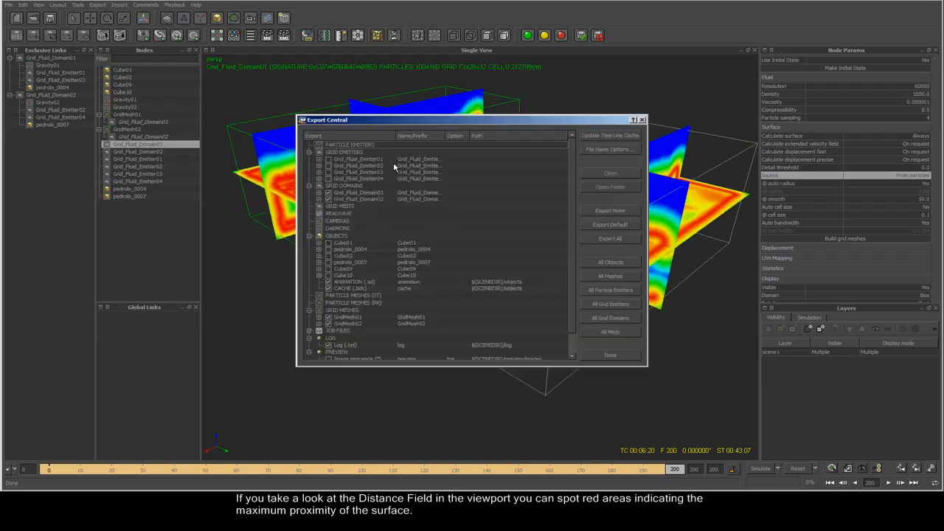
click(319, 192)
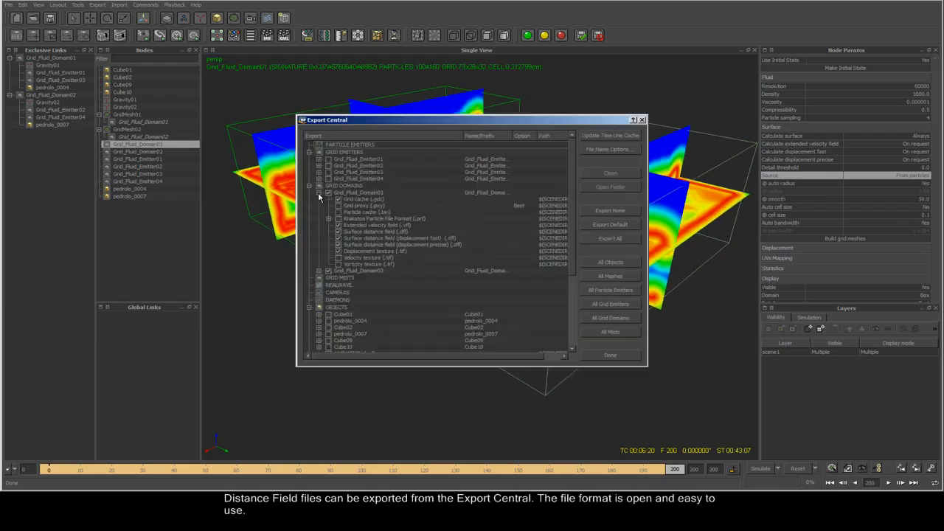
click(378, 231)
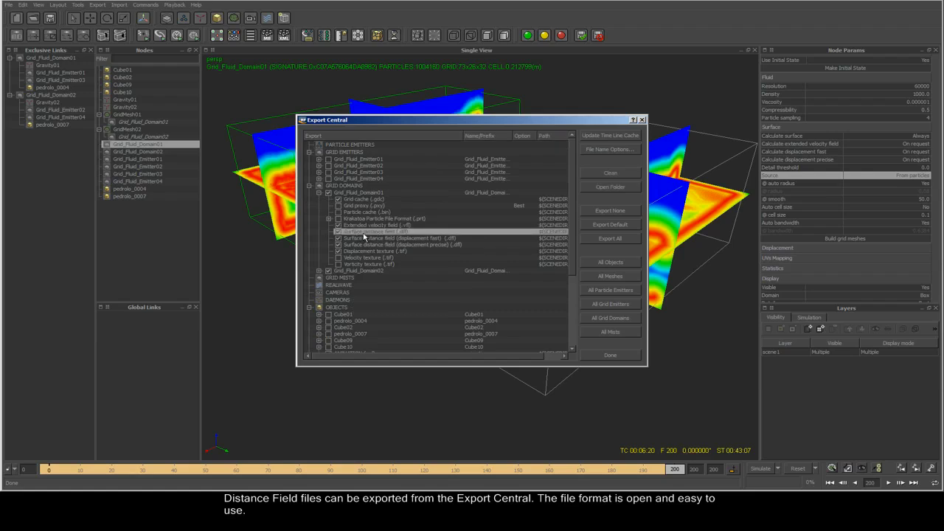
click(319, 270)
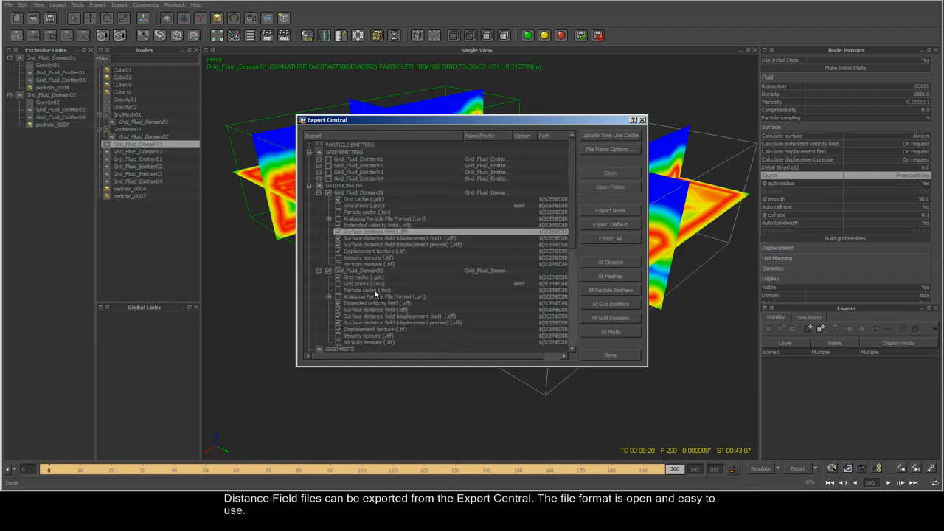
click(365, 309)
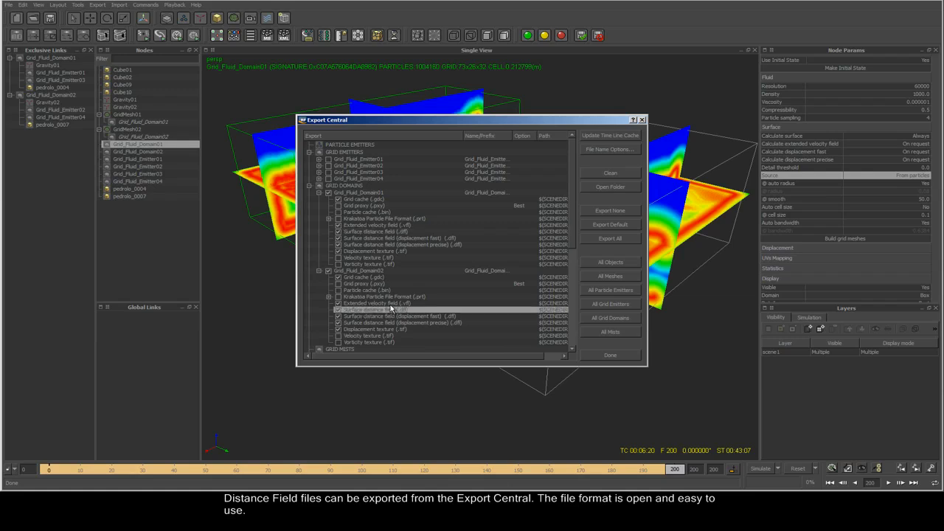
click(609, 357)
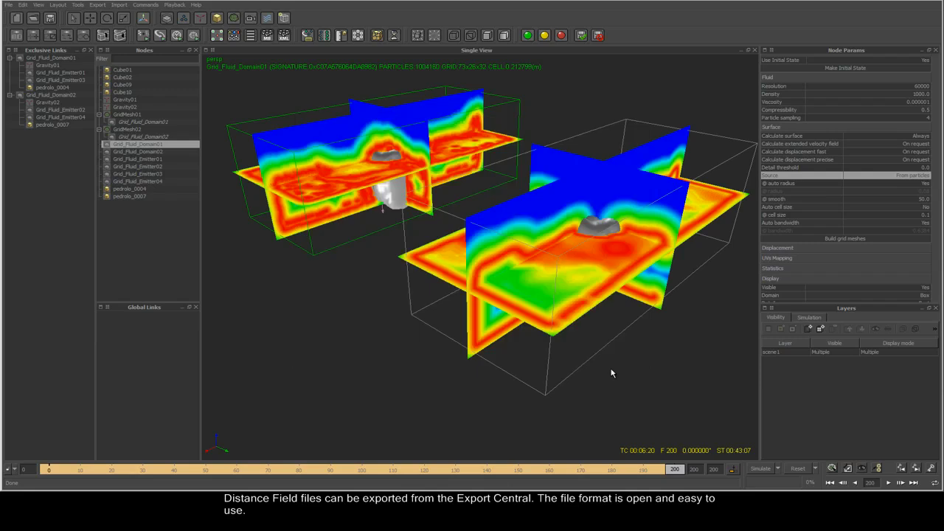
Display GridMesh01's mesh in the viewport and inspect how it fits the distance field
alt+drag(548, 243, 591, 256)
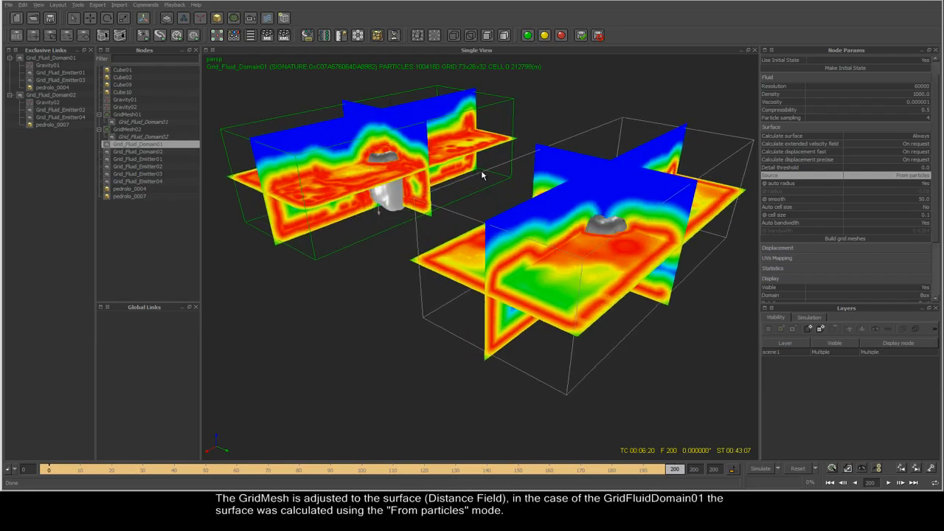
click(129, 116)
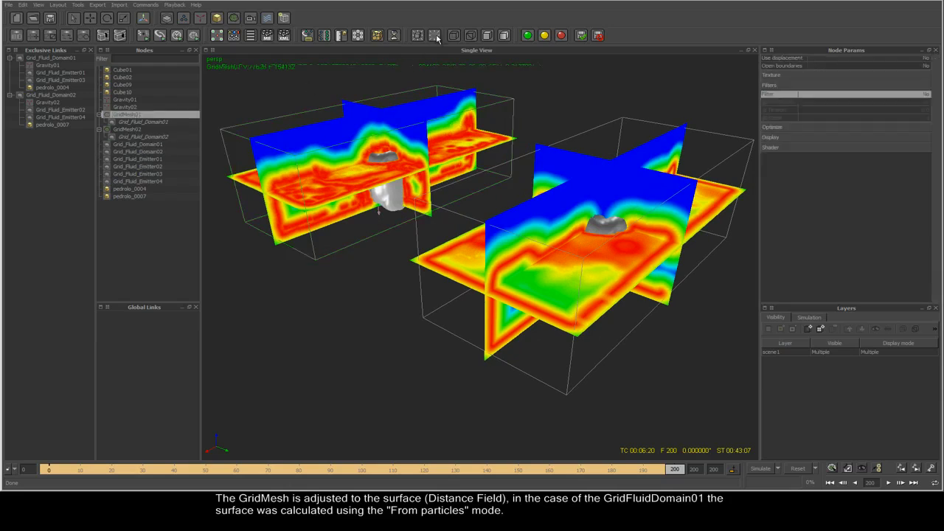
right_click(130, 115)
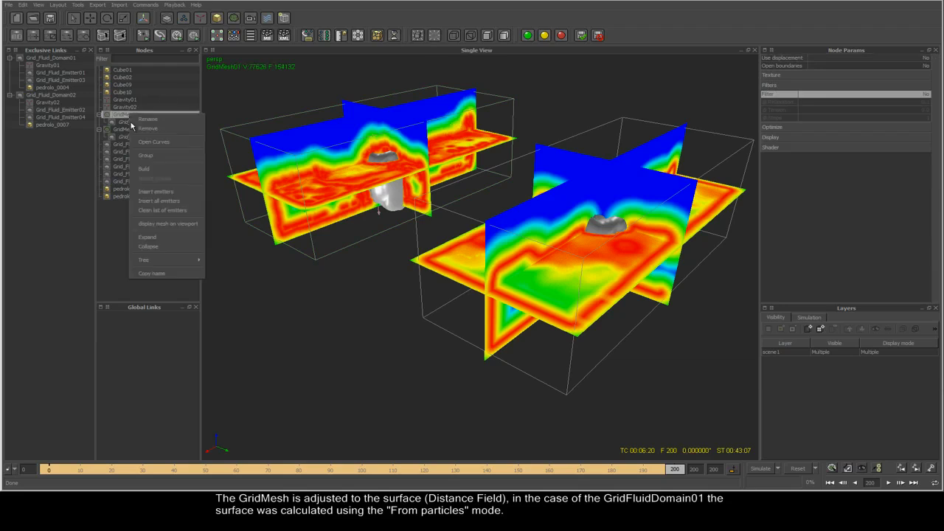
click(156, 229)
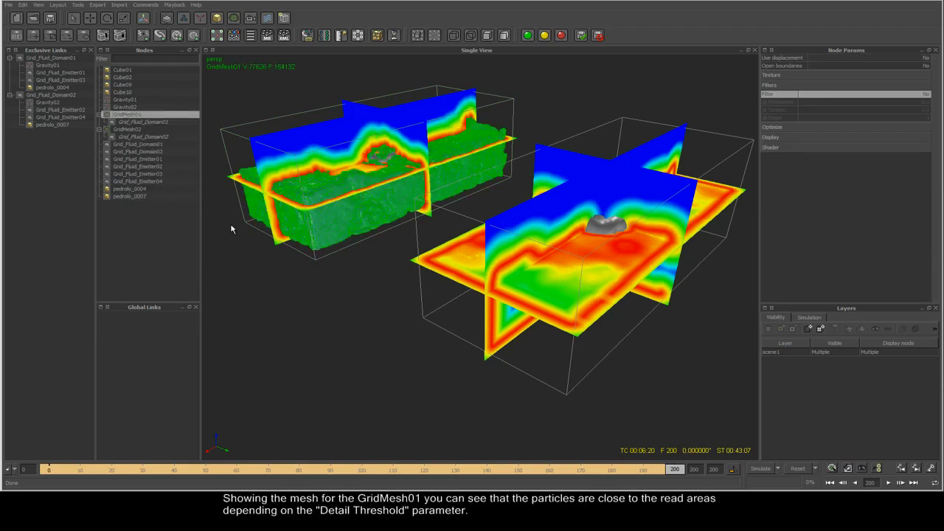
alt+drag(388, 230, 390, 227)
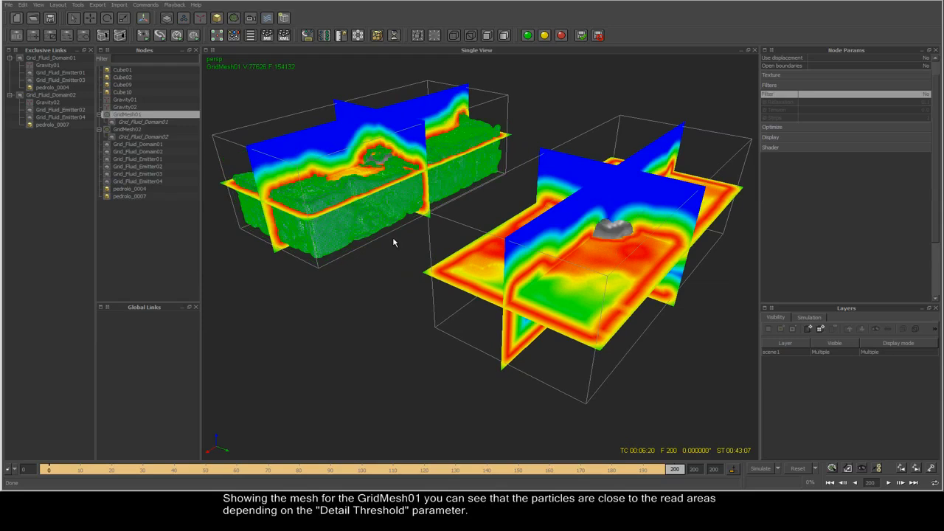
click(422, 205)
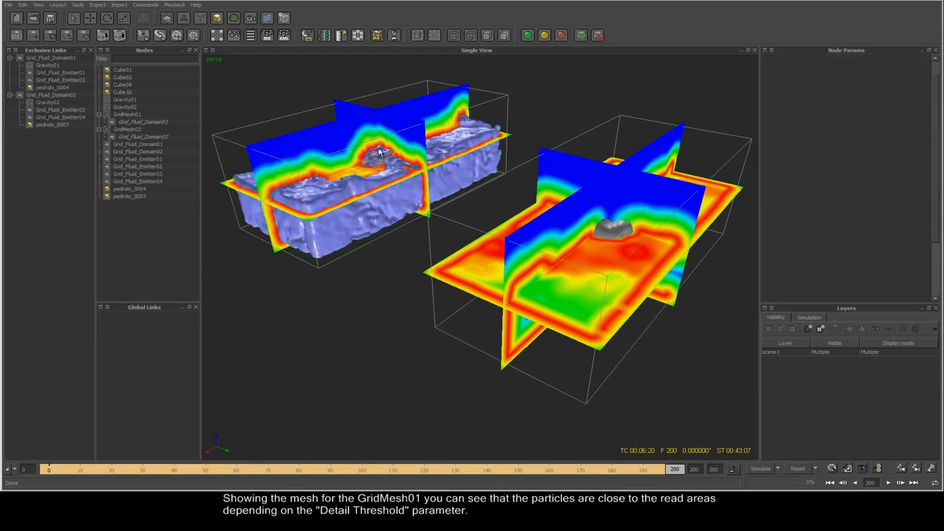
click(378, 221)
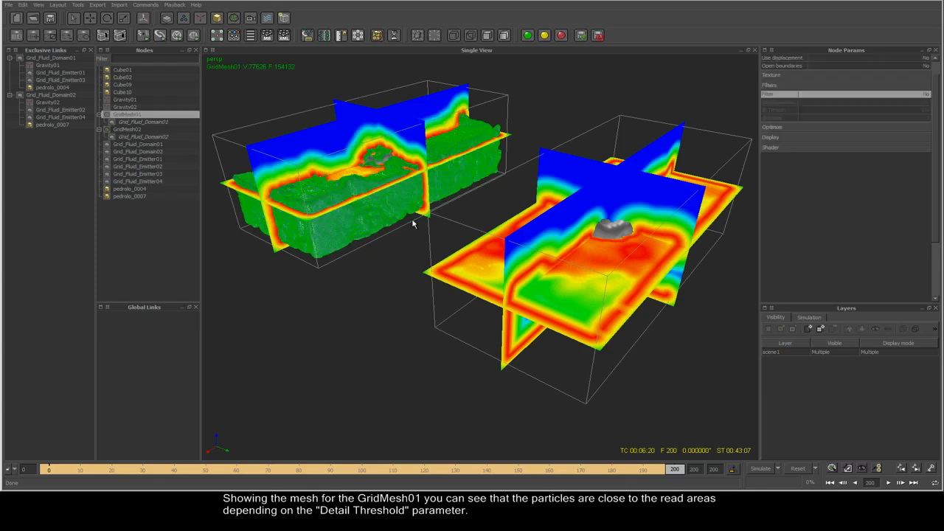
Set Grid_Fluid_Domain01's Surface detail threshold to 0.5 and rebuild the grid meshes
click(148, 145)
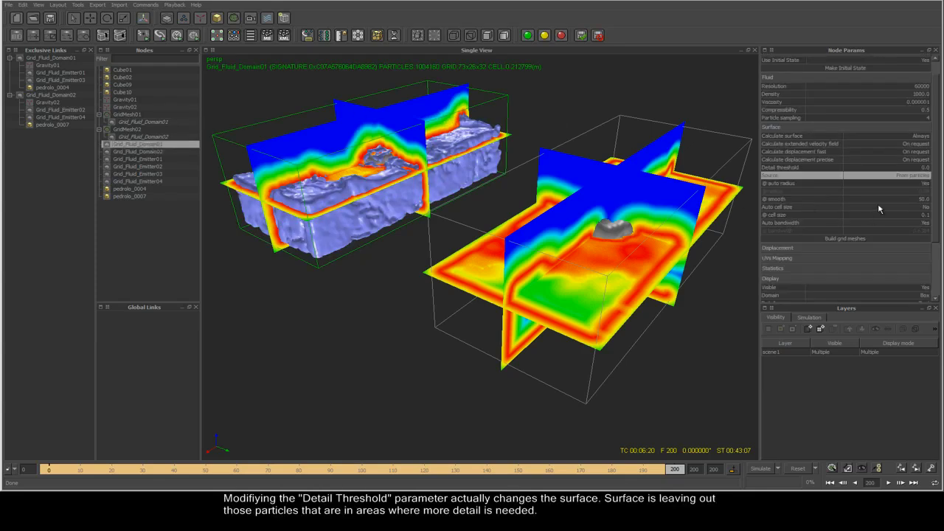
click(922, 168)
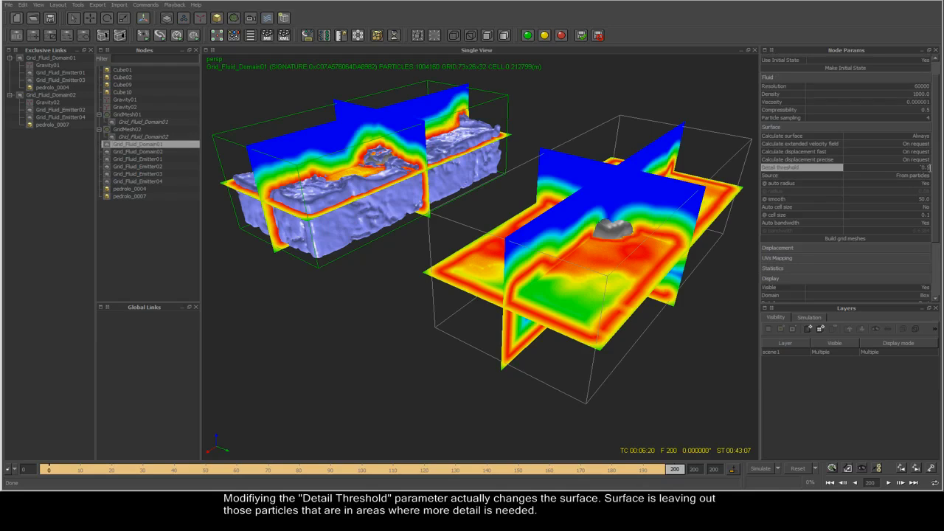
click(841, 240)
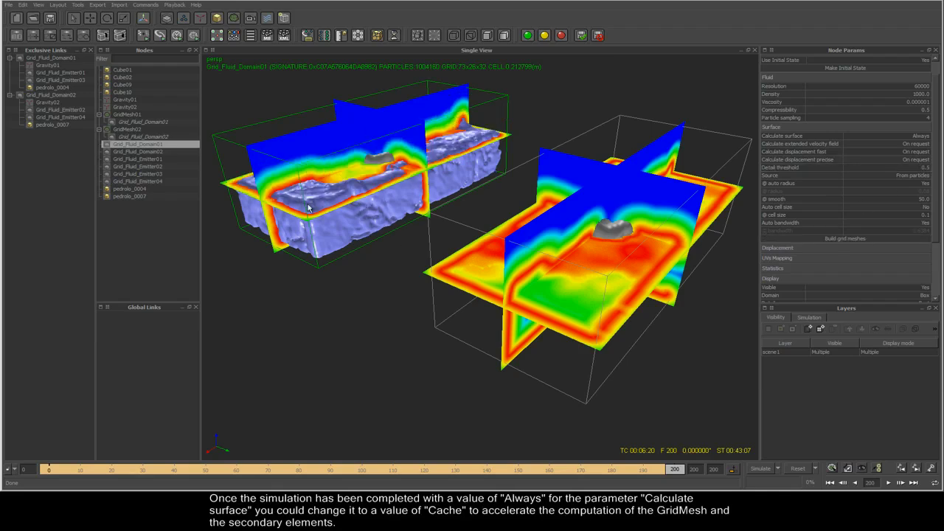
Set Grid_Fluid_Domain01's Surface detail threshold to 0.0 and rebuild the grid meshes
alt+drag(313, 206, 317, 190)
alt+middle_drag(339, 195, 438, 233)
scroll(413, 225, up, 2)
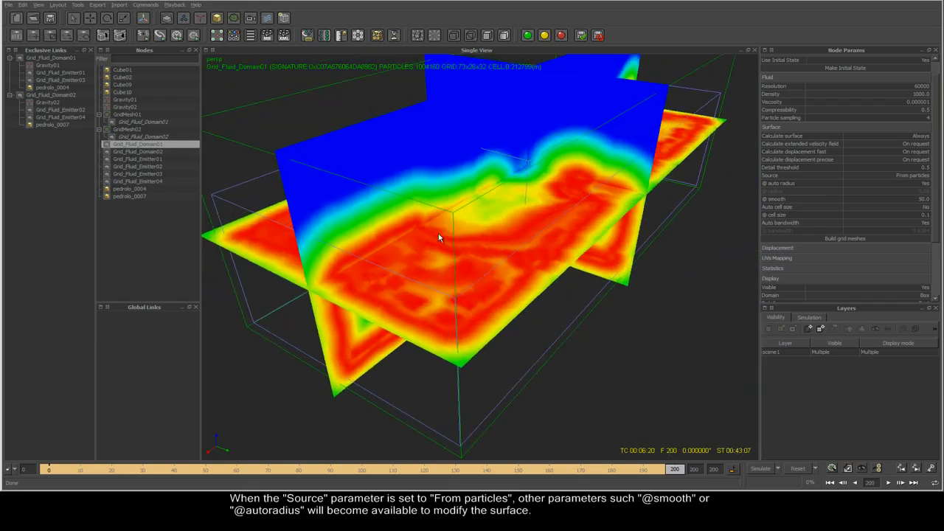
alt+drag(438, 233, 431, 227)
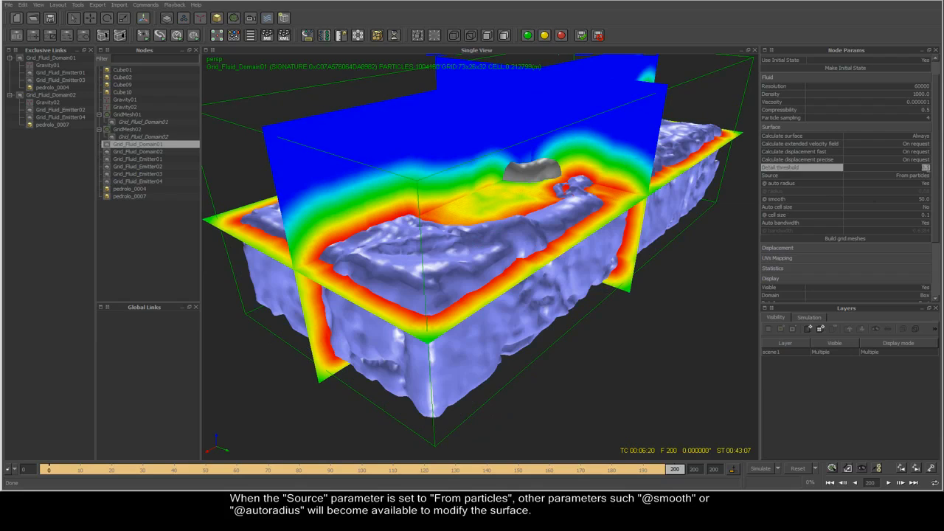
click(927, 167)
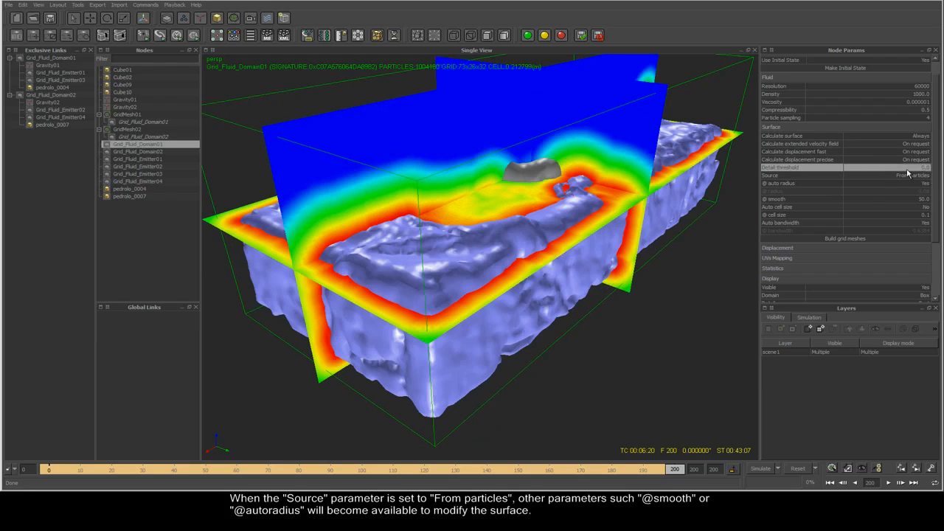
click(836, 238)
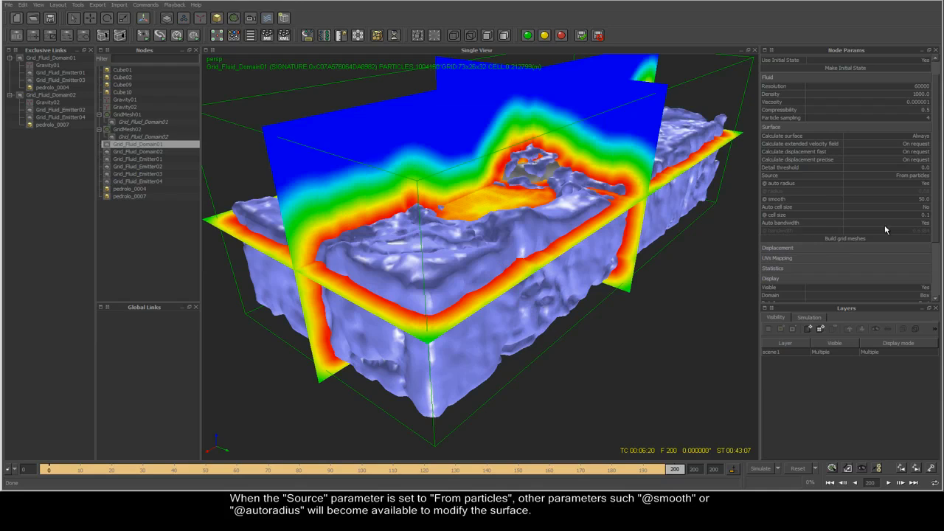
Set Grid_Fluid_Domain01's surface @ cell size to 0.05
click(924, 215)
drag(926, 214, 931, 214)
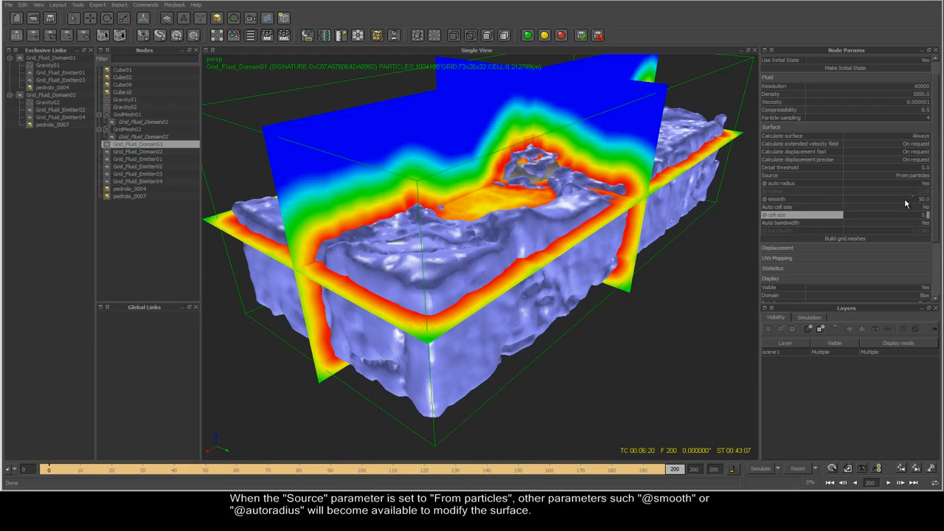
text(05)
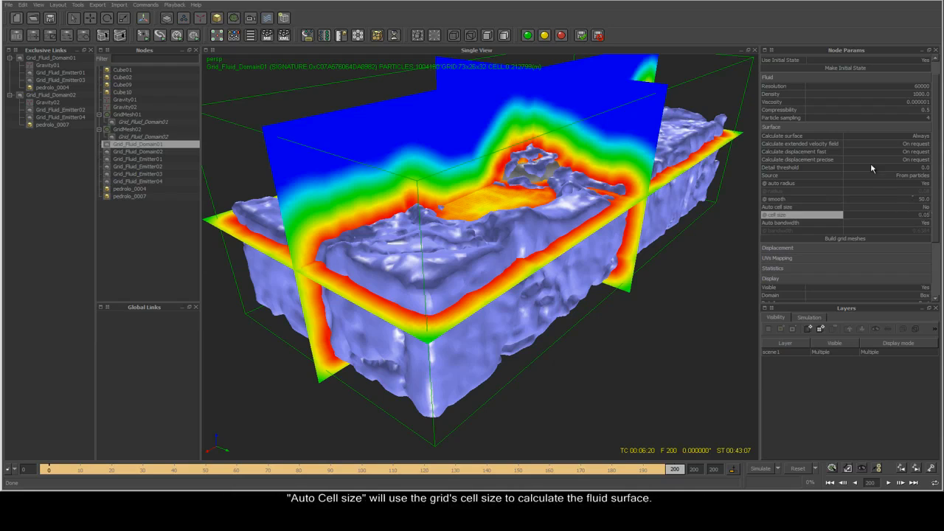
key(Return)
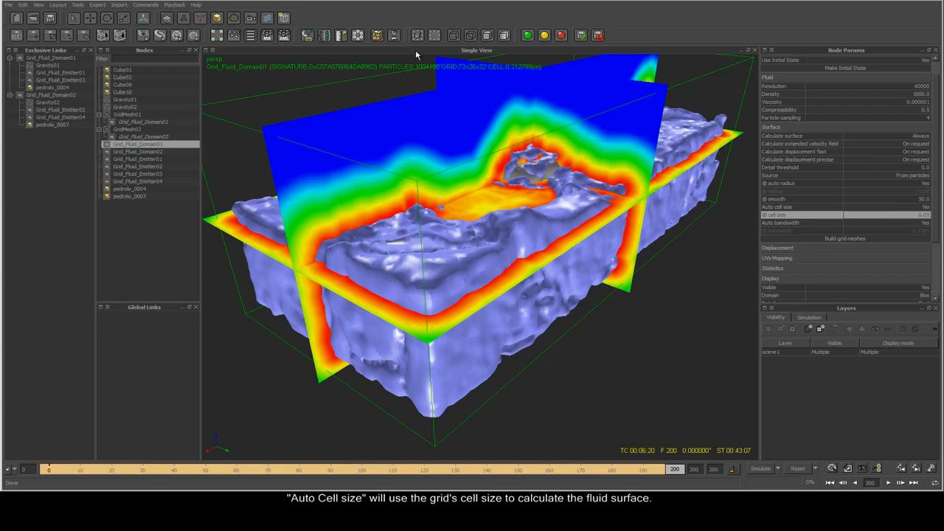
Show Grid_Fluid_Domain01's particles in the viewport, set its surface @ cell size to 0.2 and rebuild the grid meshes
click(470, 37)
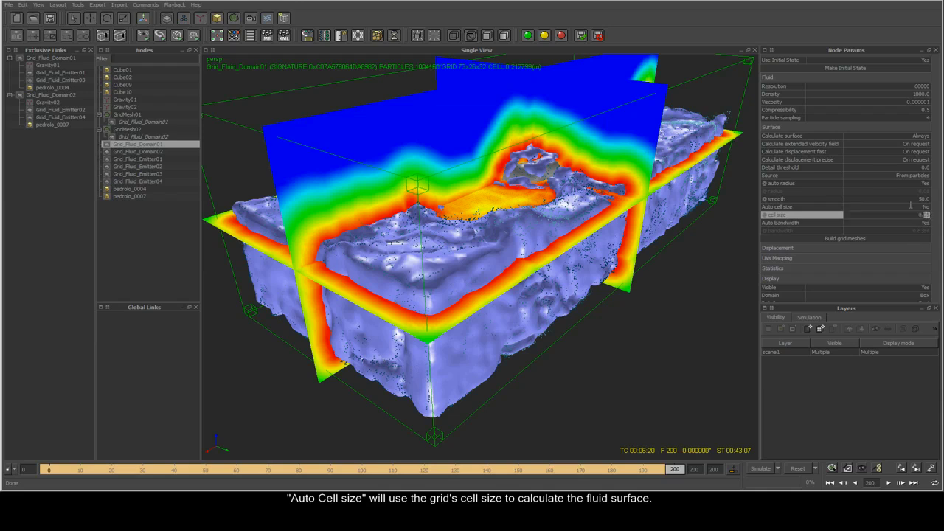
text(2)
key(Return)
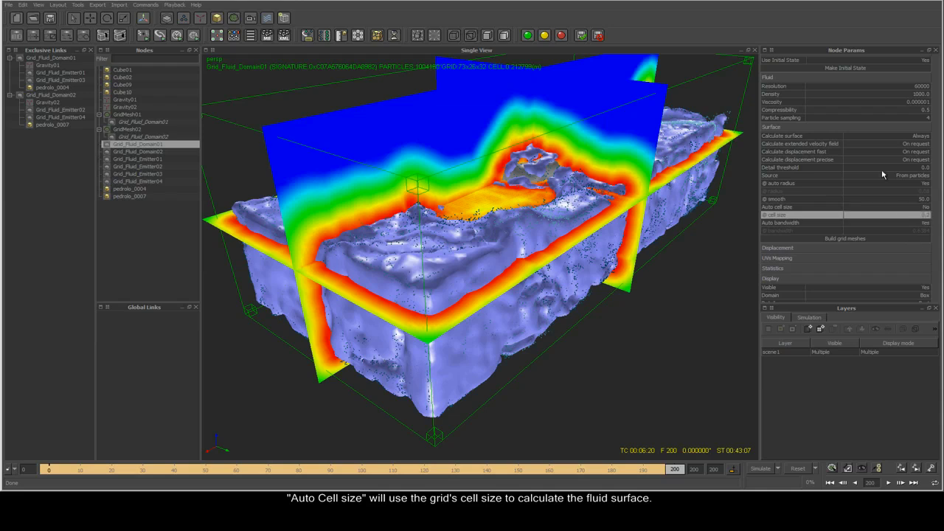
click(847, 239)
click(847, 239)
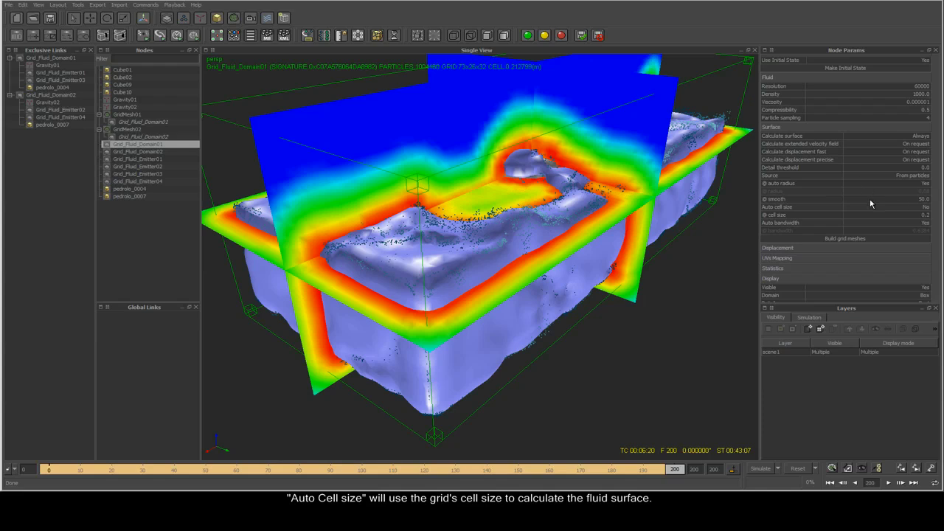
Set Grid_Fluid_Domain01's surface @ cell size to 0.07 and rebuild the grid meshes
click(830, 215)
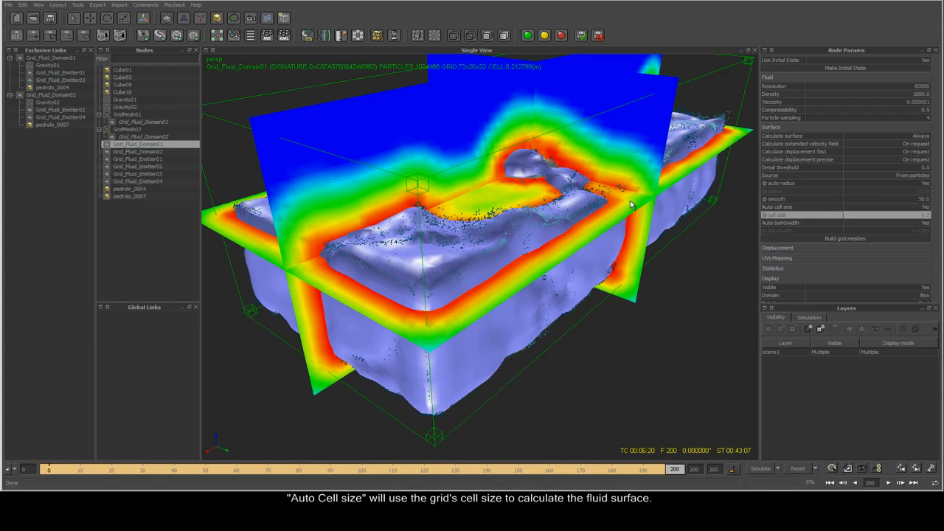
click(795, 177)
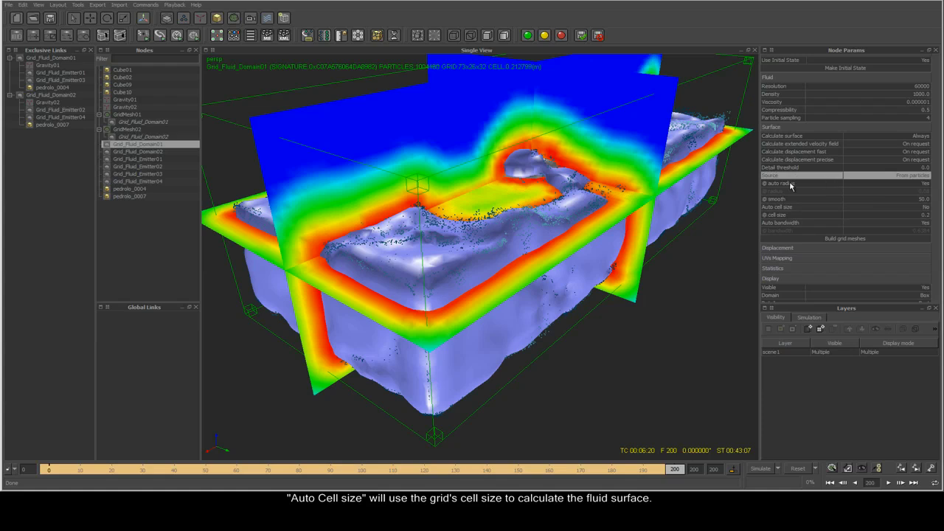
click(924, 214)
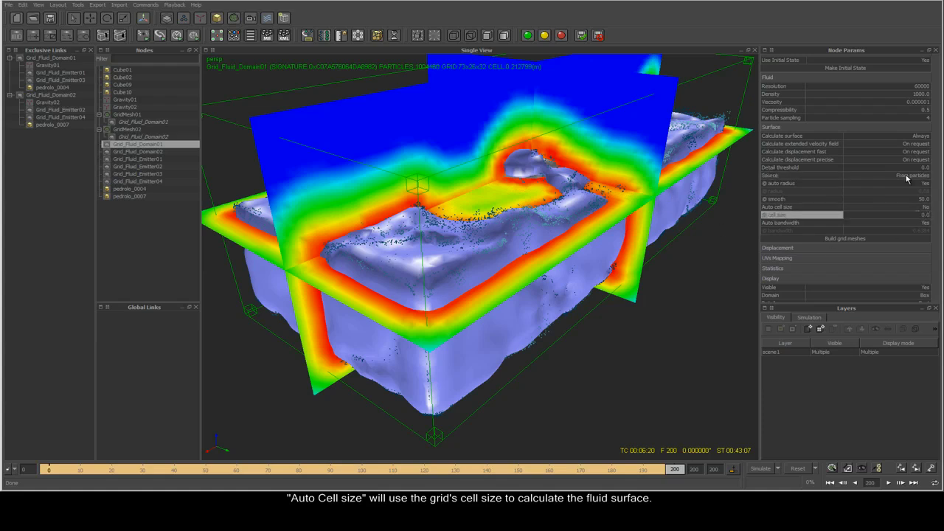
click(846, 241)
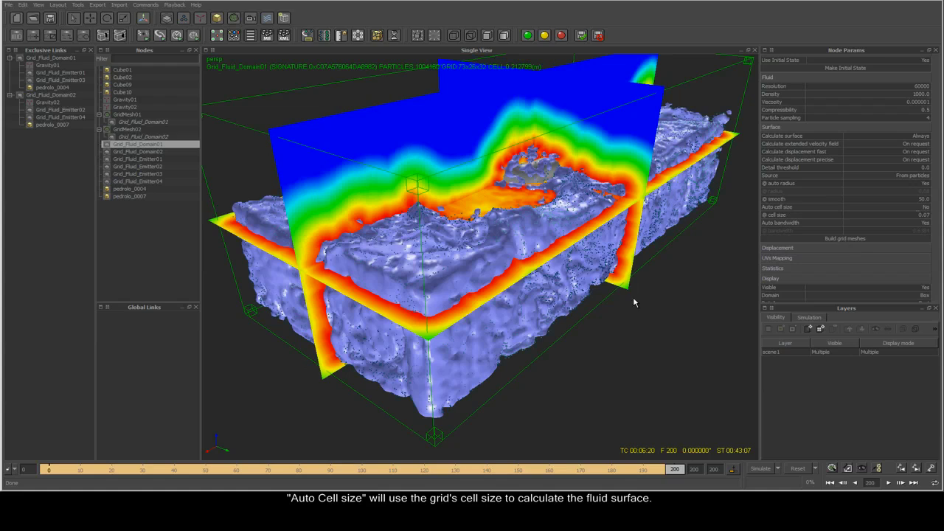
scroll(582, 295, down, 3)
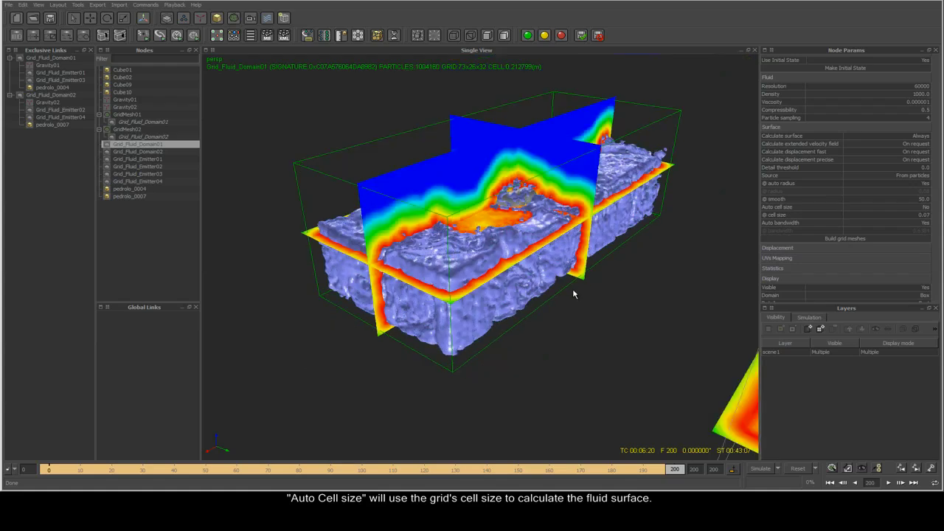
Select Grid_Fluid_Domain02 and check which Source its surface is calculated from
scroll(582, 291, down, 2)
scroll(582, 291, down, 1)
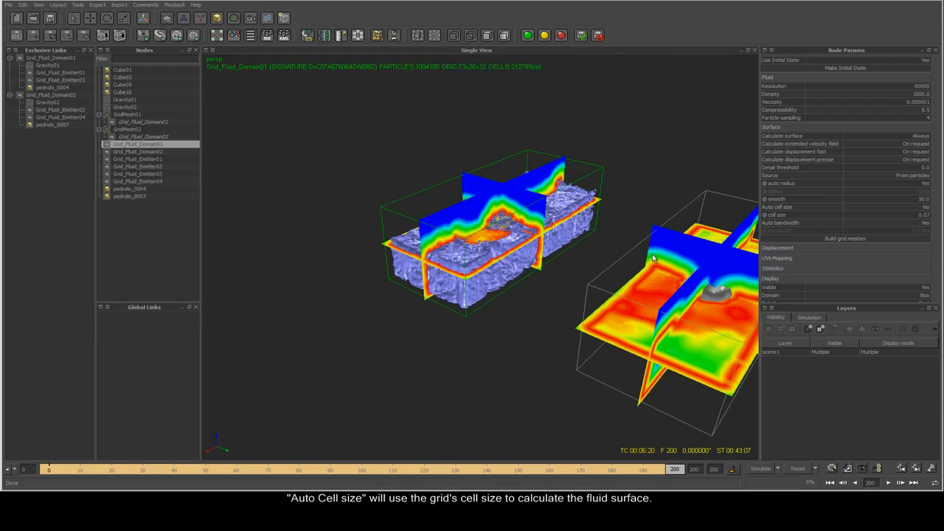
middle_drag(643, 235, 545, 211)
alt+drag(544, 212, 697, 204)
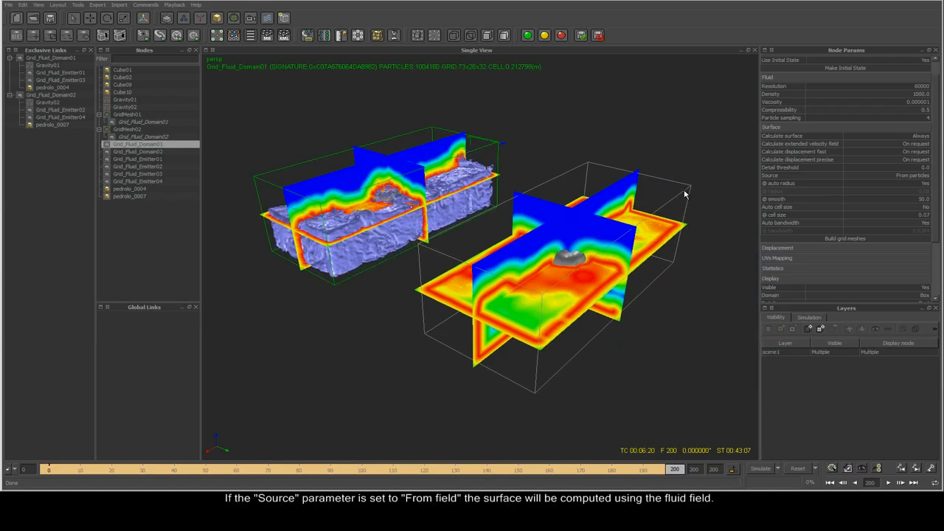
click(685, 194)
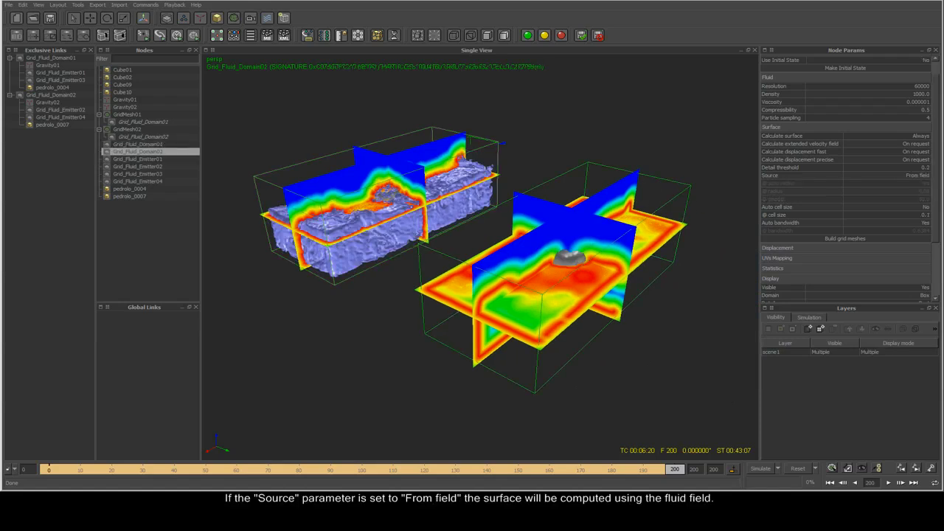
click(808, 178)
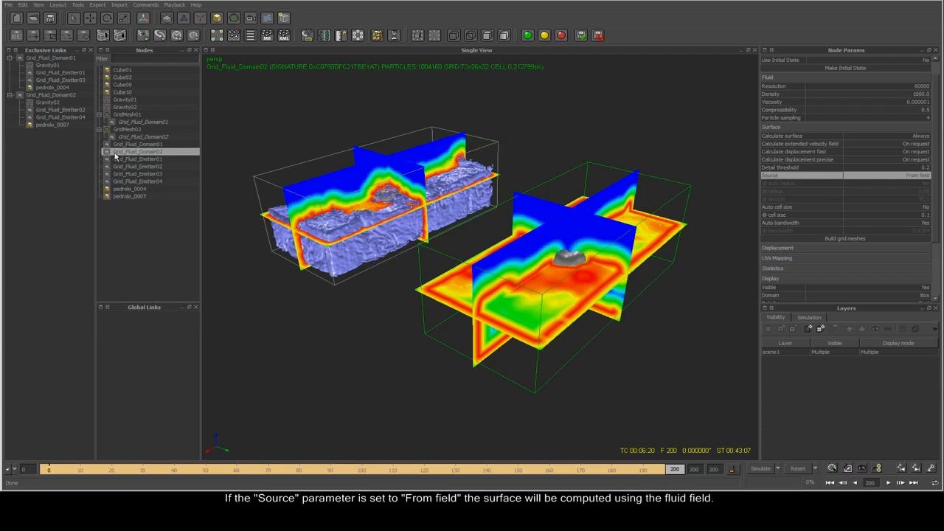
Display GridMesh02's mesh in the viewport
click(129, 131)
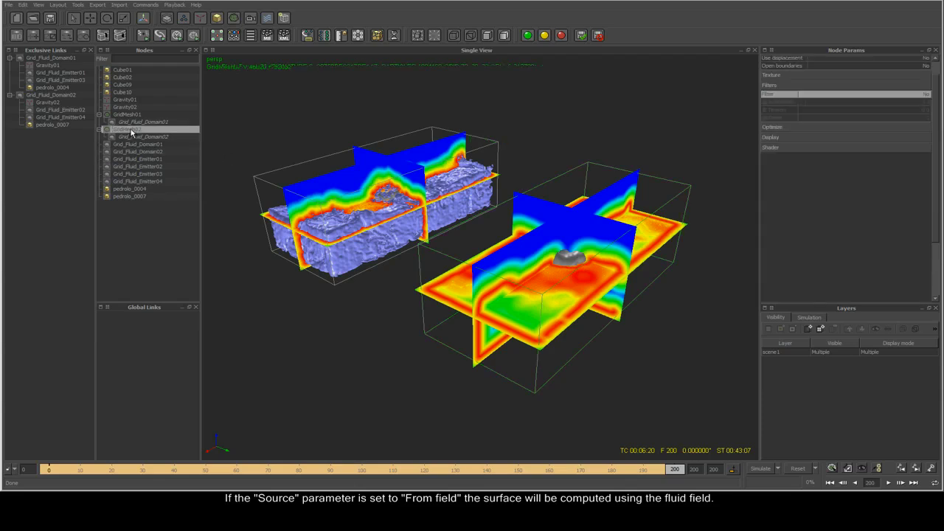
right_click(130, 131)
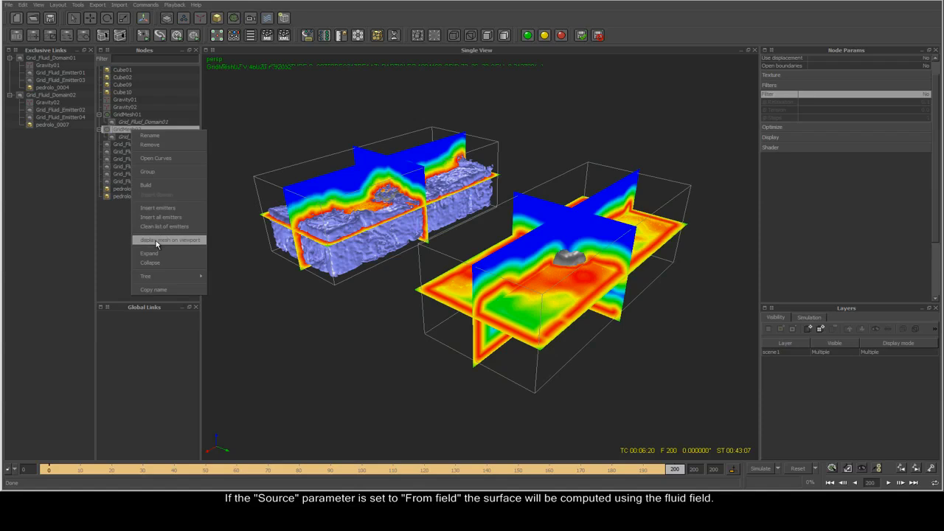
click(158, 239)
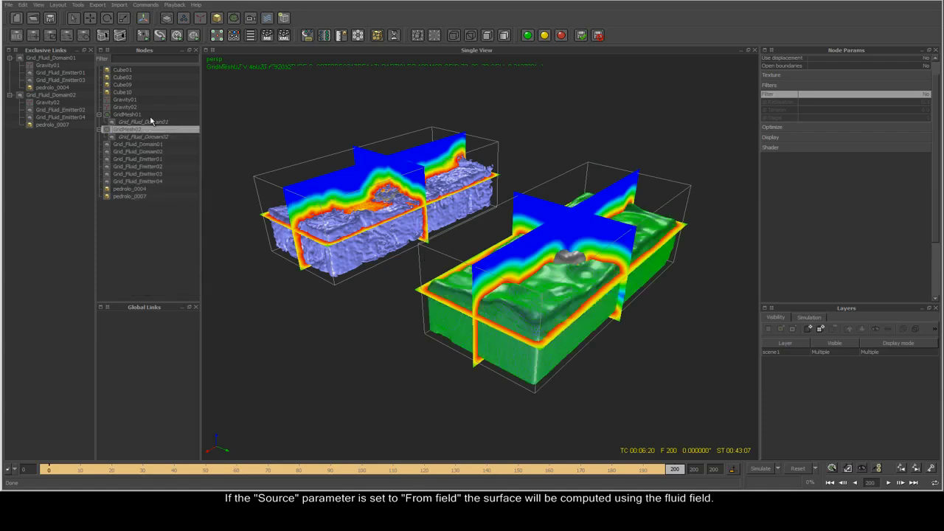
Highlight GridMesh01 and GridMesh02 in turn to compare their surfaces, and clear the selection
click(135, 116)
click(135, 116)
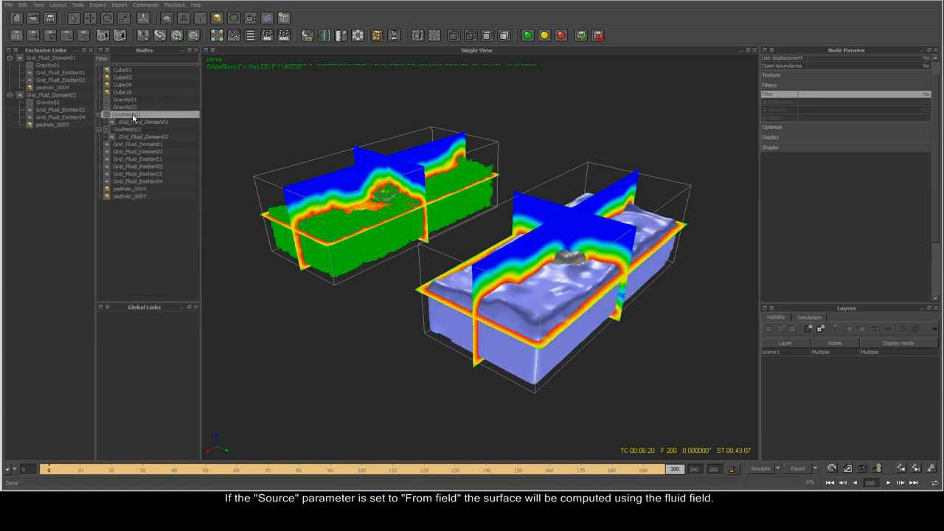
click(138, 131)
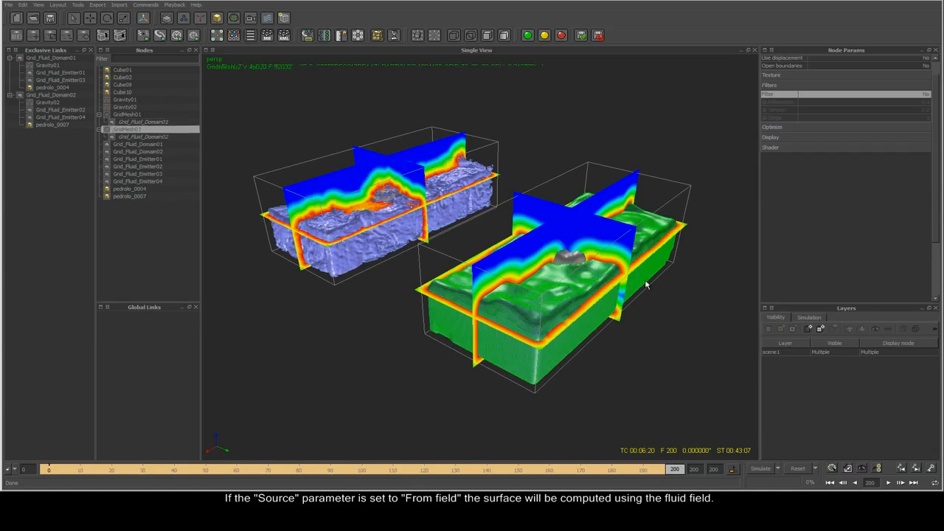
click(620, 301)
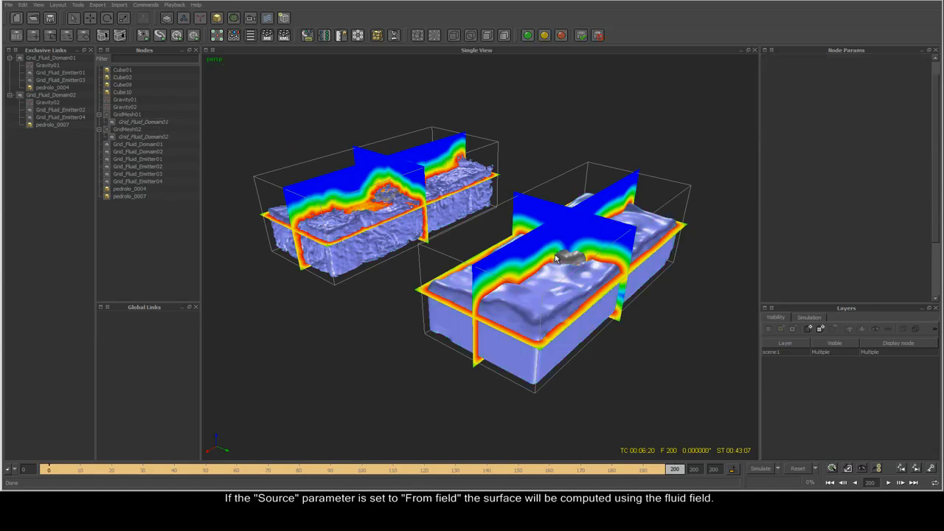
Set Grid_Fluid_Domain02's surface Detail threshold to 0.0, set Auto cell size to Yes and rebuild the grid meshes
click(673, 186)
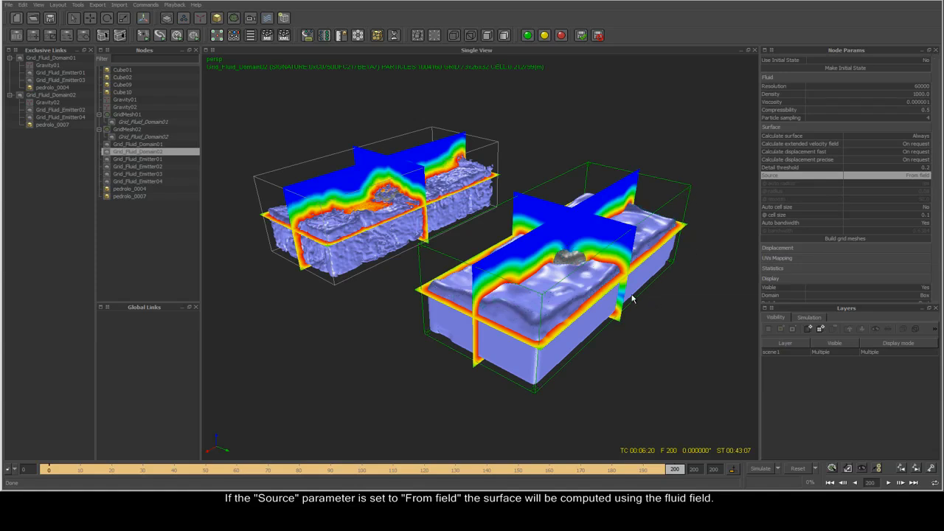
scroll(632, 297, up, 3)
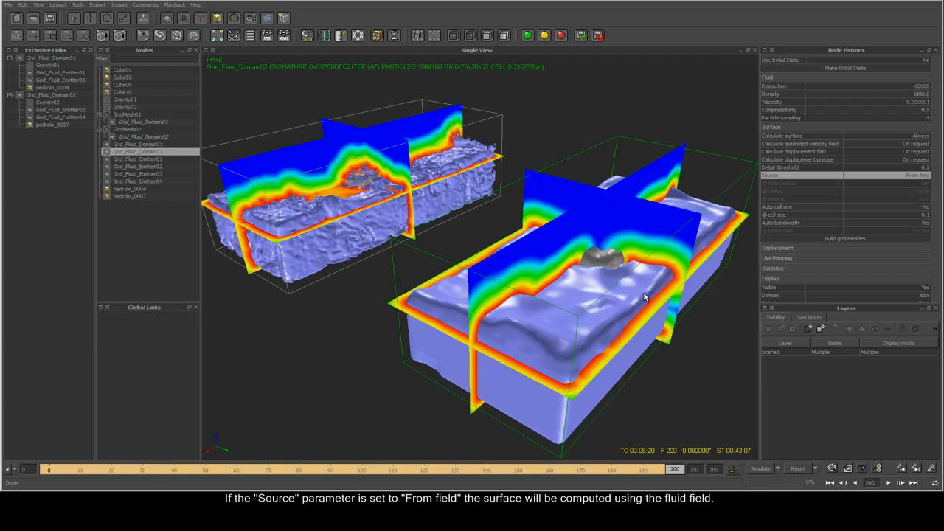
click(926, 168)
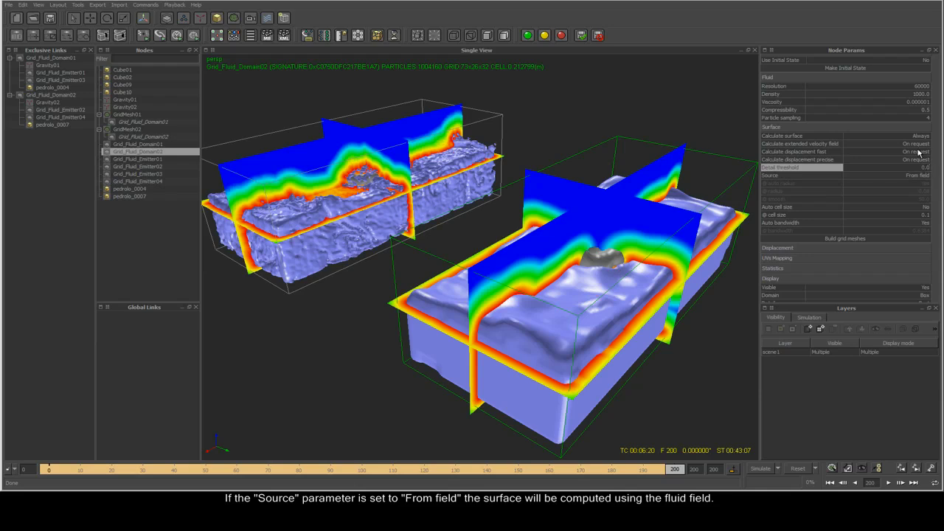
click(925, 211)
click(924, 212)
click(849, 239)
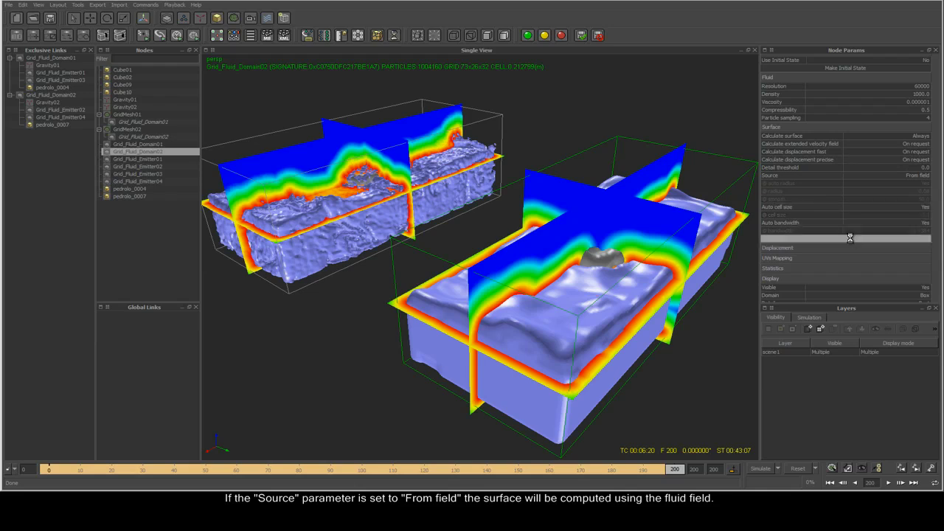
Set Grid_Fluid_Domain02's surface Detail threshold to 0.2 and rebuild the grid meshes
click(717, 158)
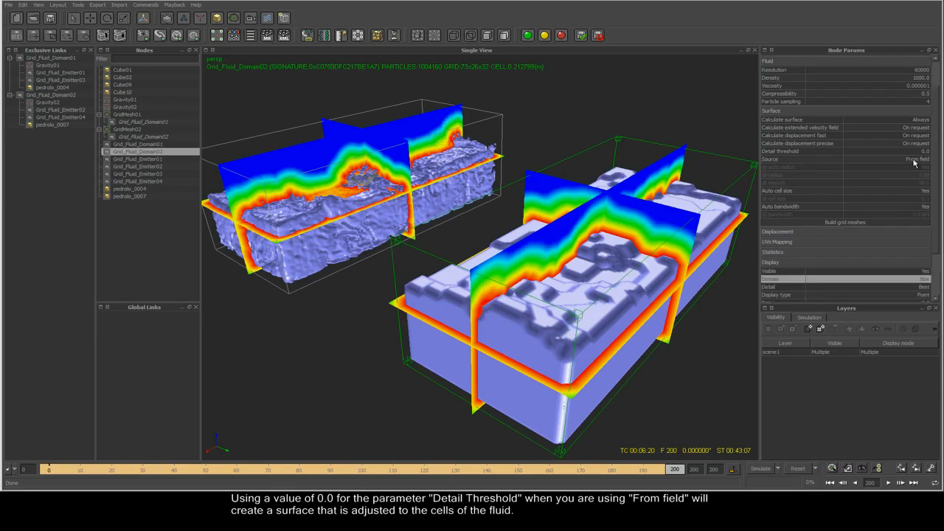
click(784, 151)
click(920, 151)
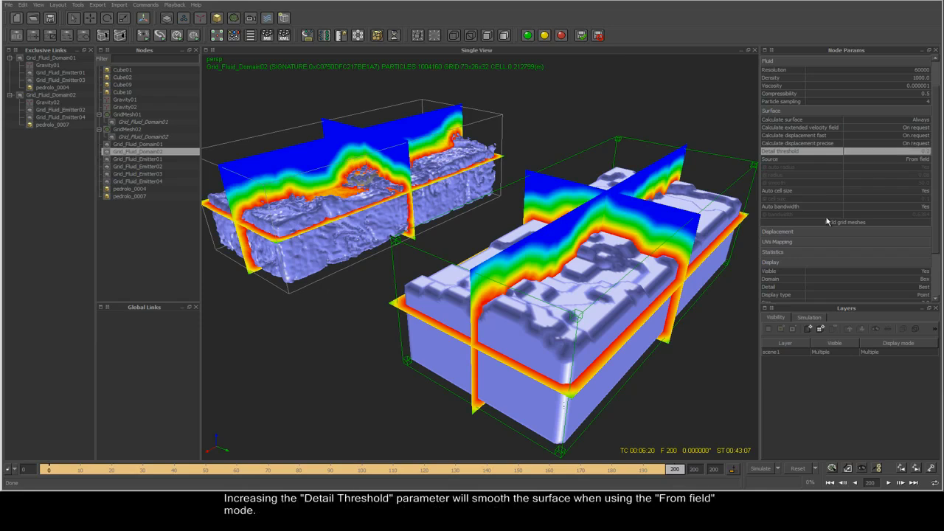
click(850, 223)
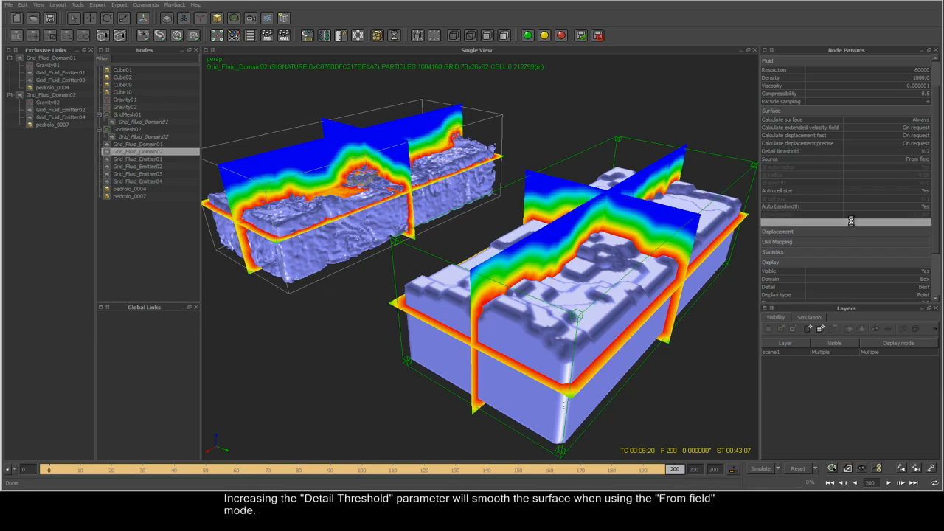